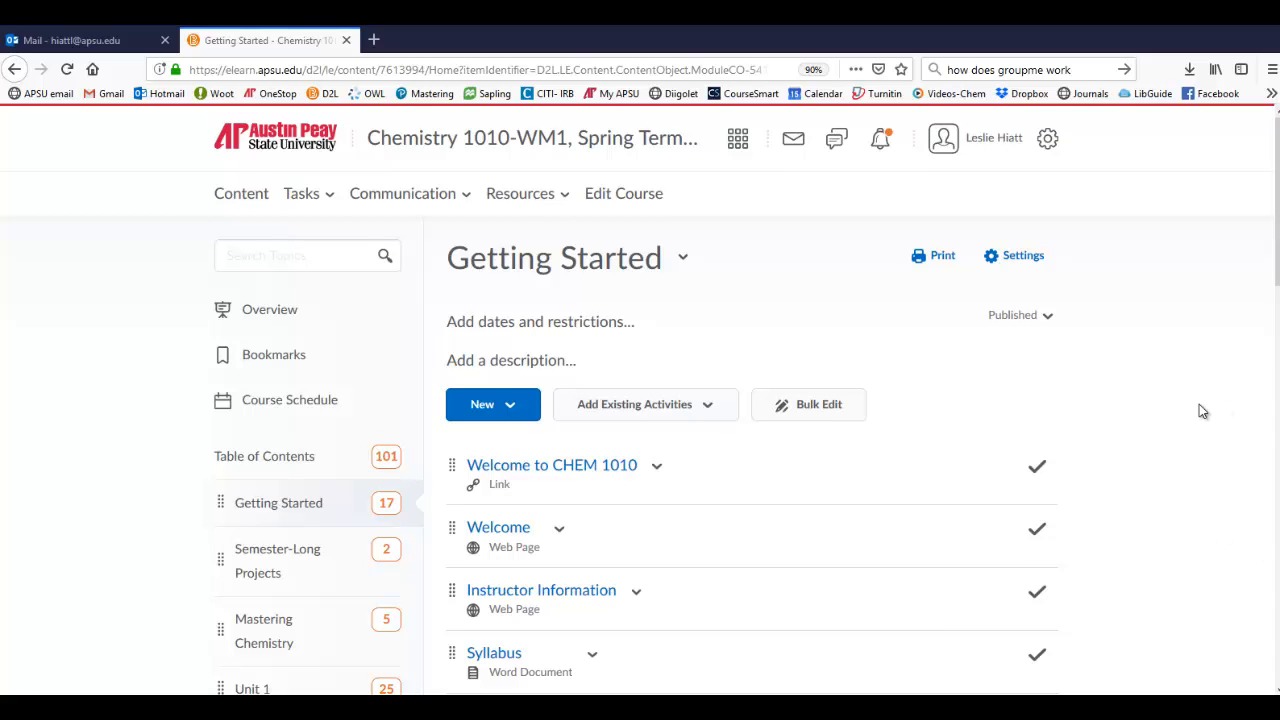
scroll(1199, 404, down, 3)
scroll(900, 410, down, 3)
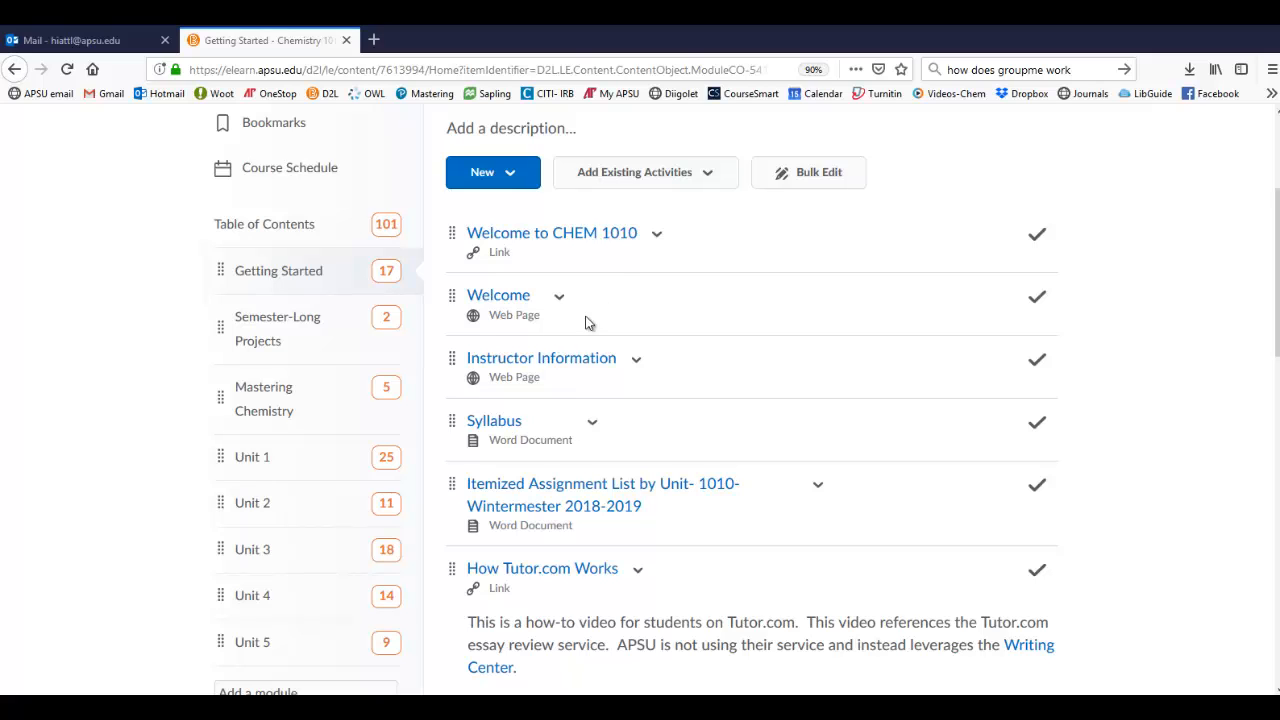
scroll(600, 300, up, 3)
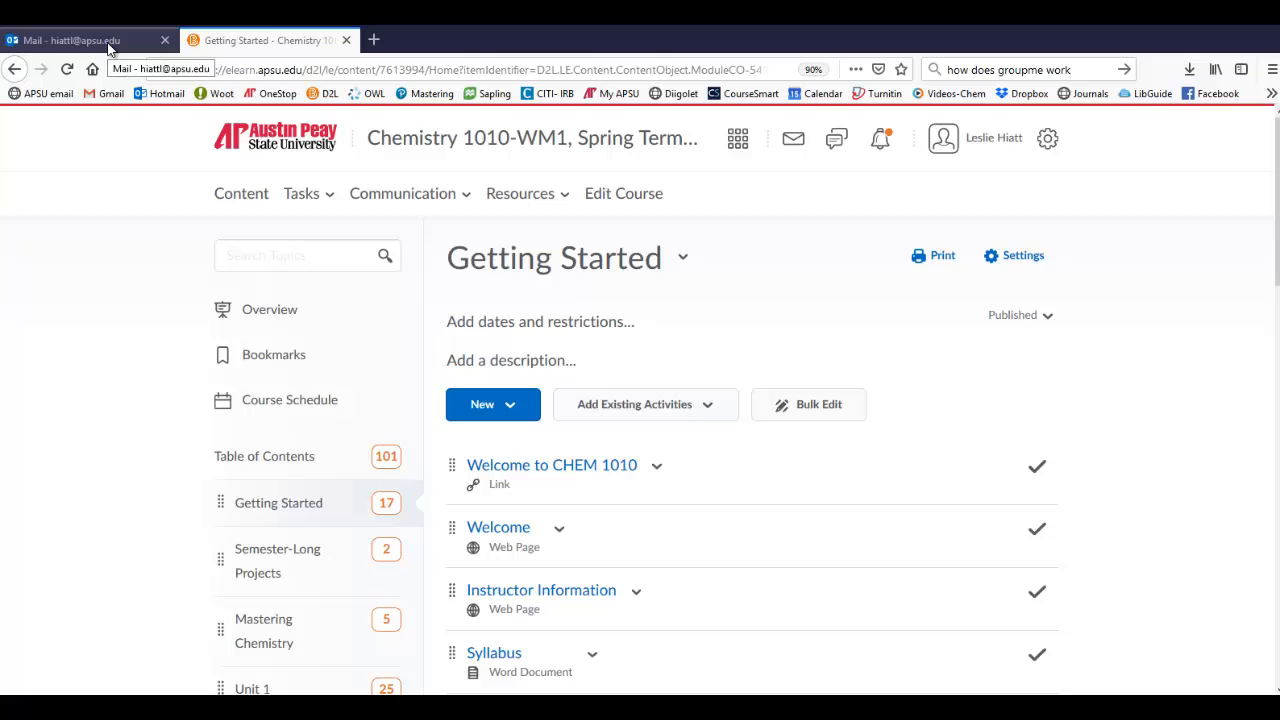
scroll(620, 330, down, 3)
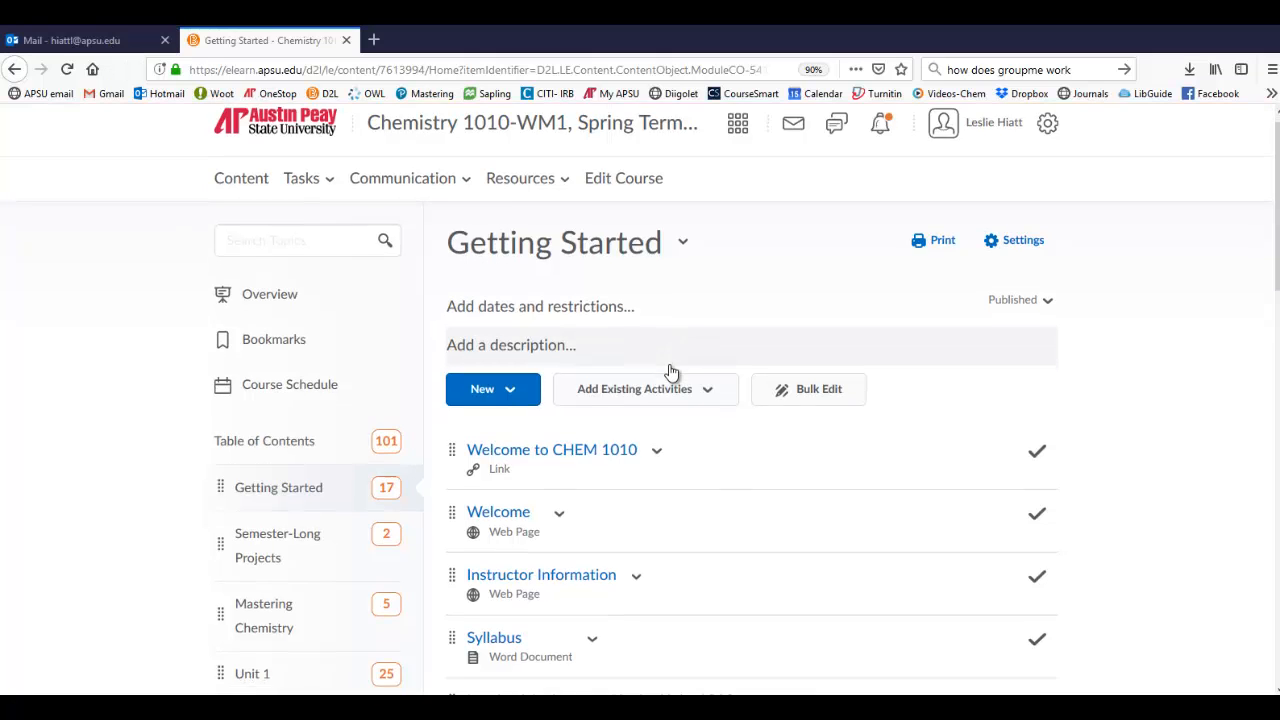
scroll(1022, 393, down, 3)
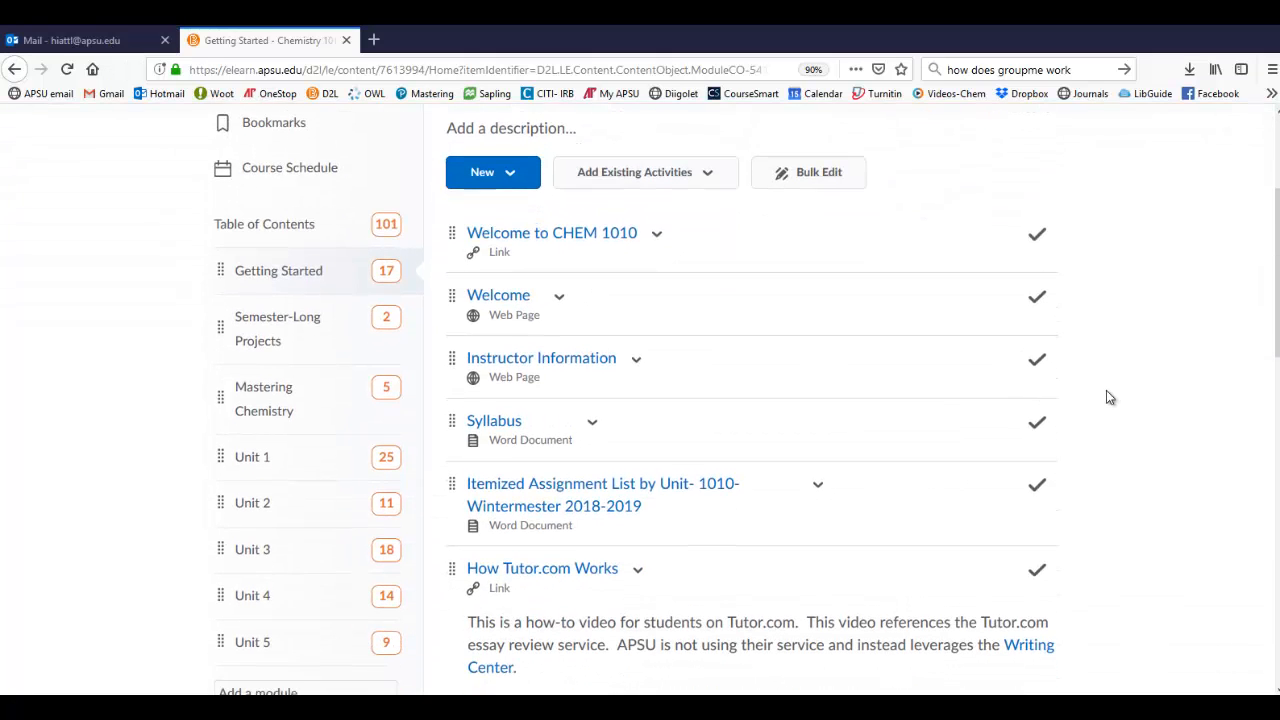
scroll(1107, 404, down, 1)
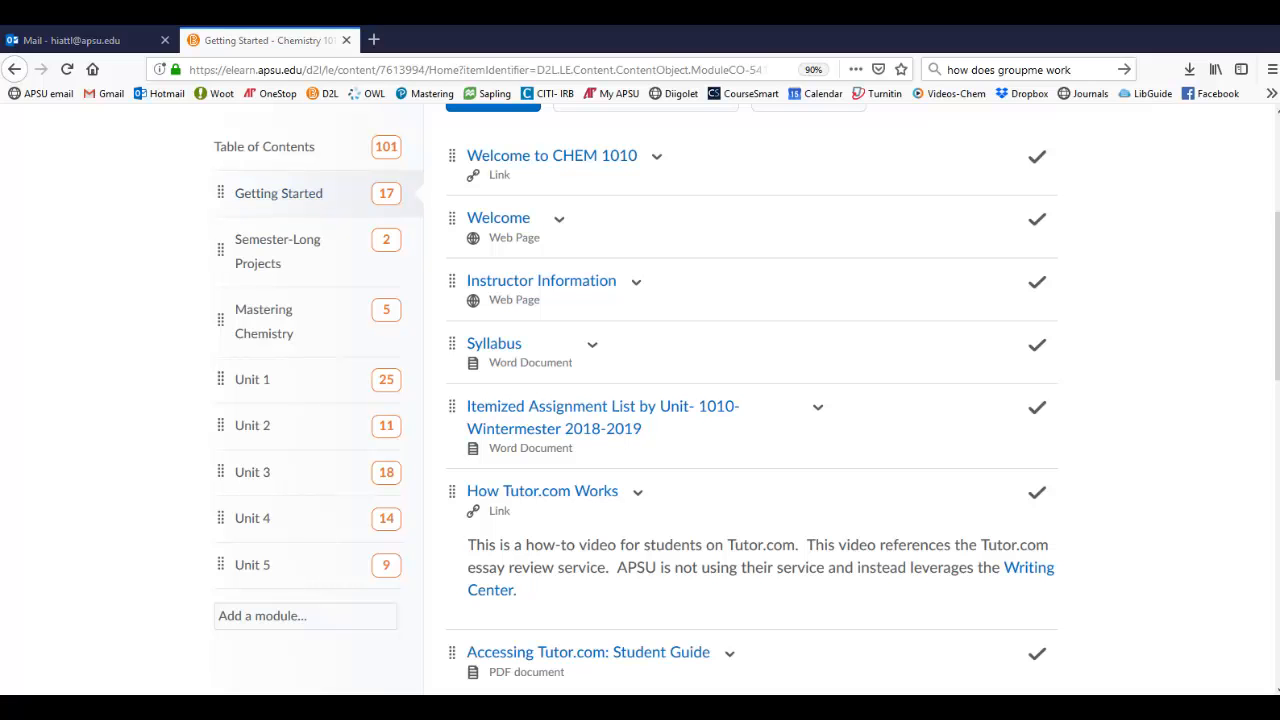
Step: Switch to the Word syllabus, check the Instructor contact and course dates, then jump to '8. Basis and Methods for Grading'
key(alt+Tab)
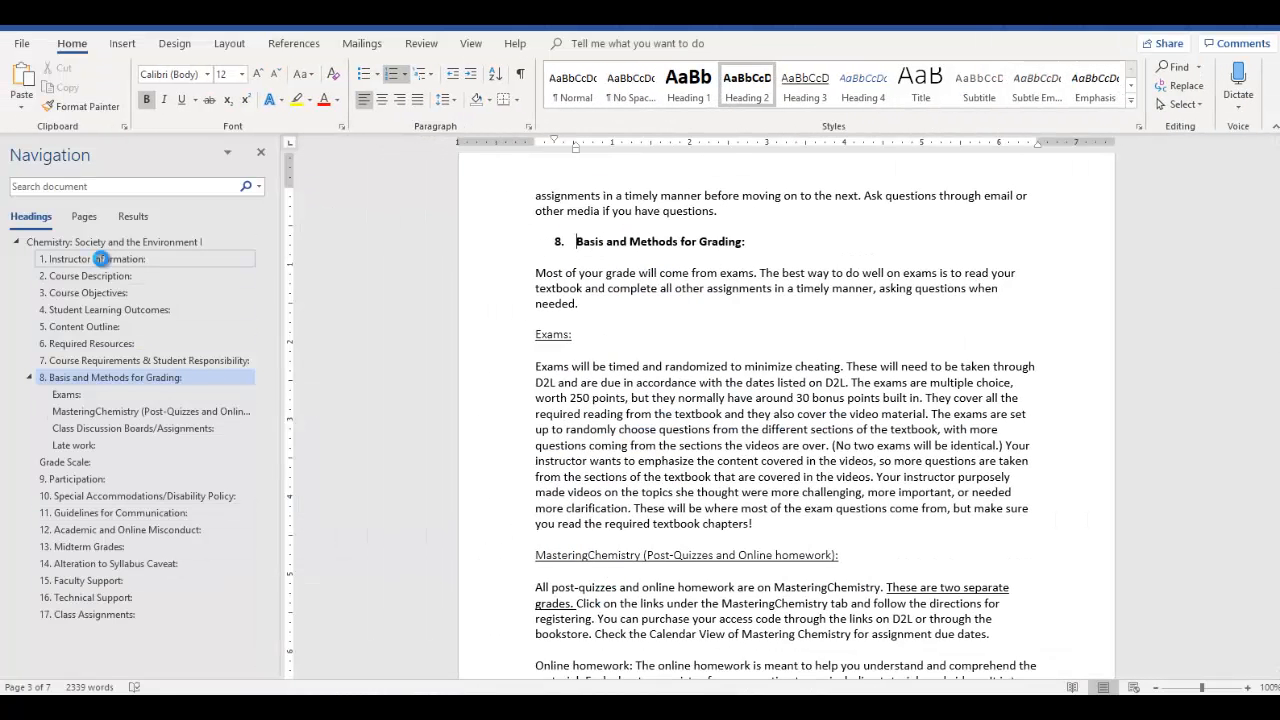
click(103, 264)
scroll(760, 395, up, 3)
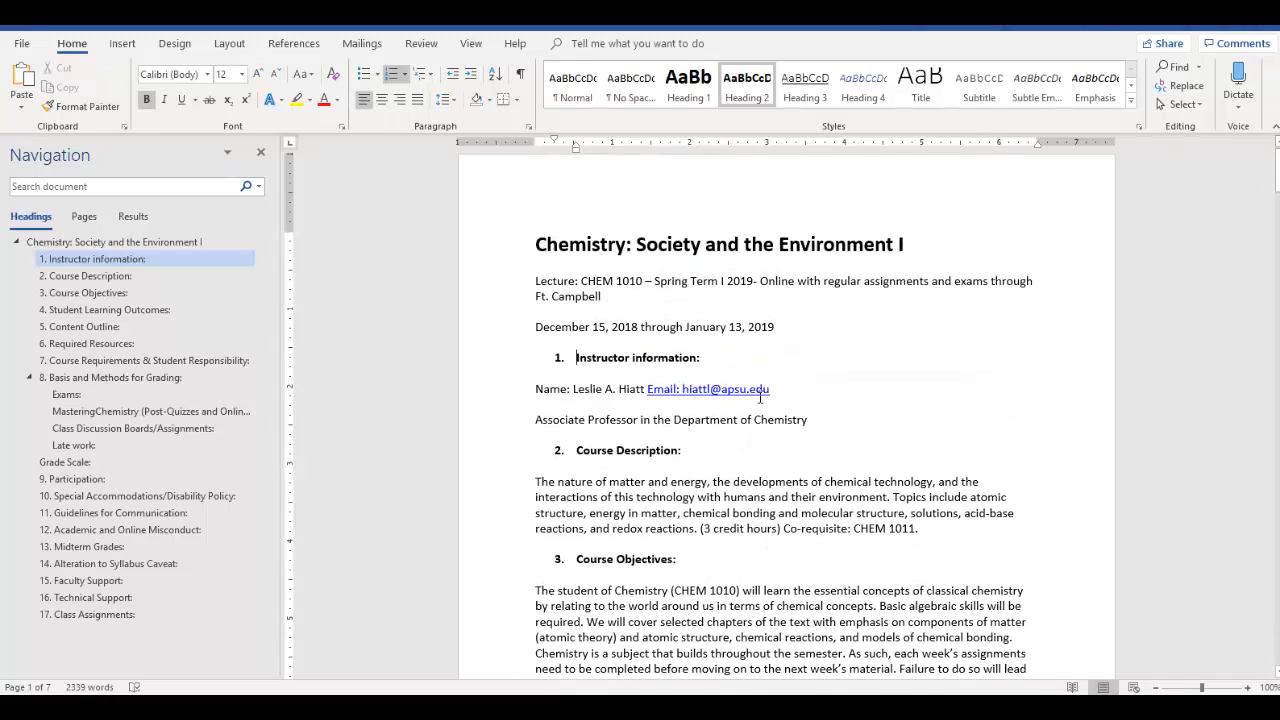
drag(770, 389, 647, 389)
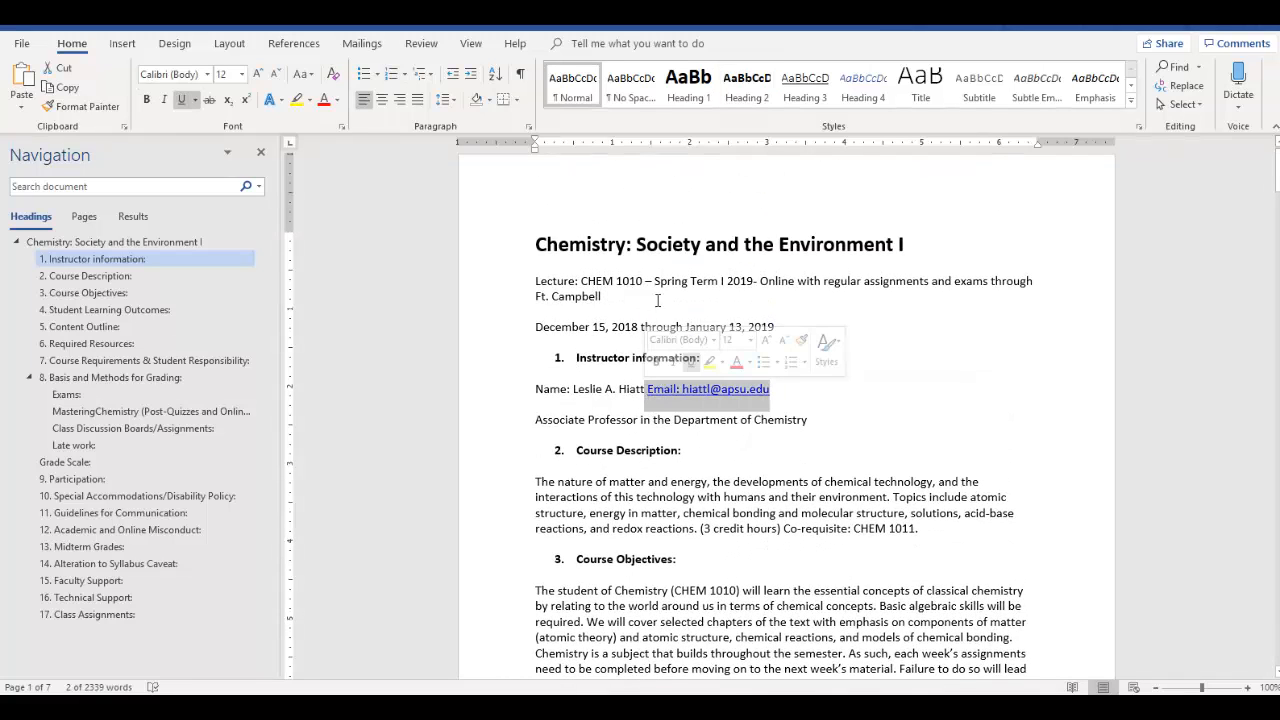
drag(778, 327, 535, 327)
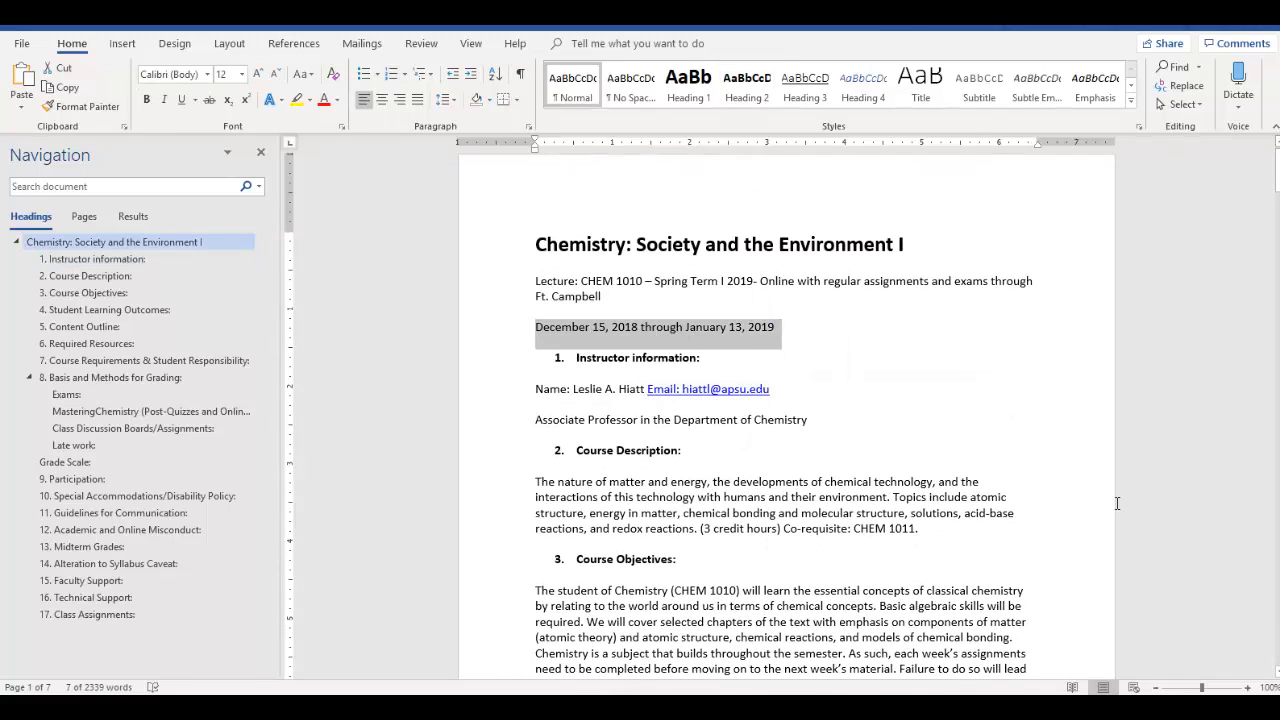
mouse_move(625, 559)
click(96, 379)
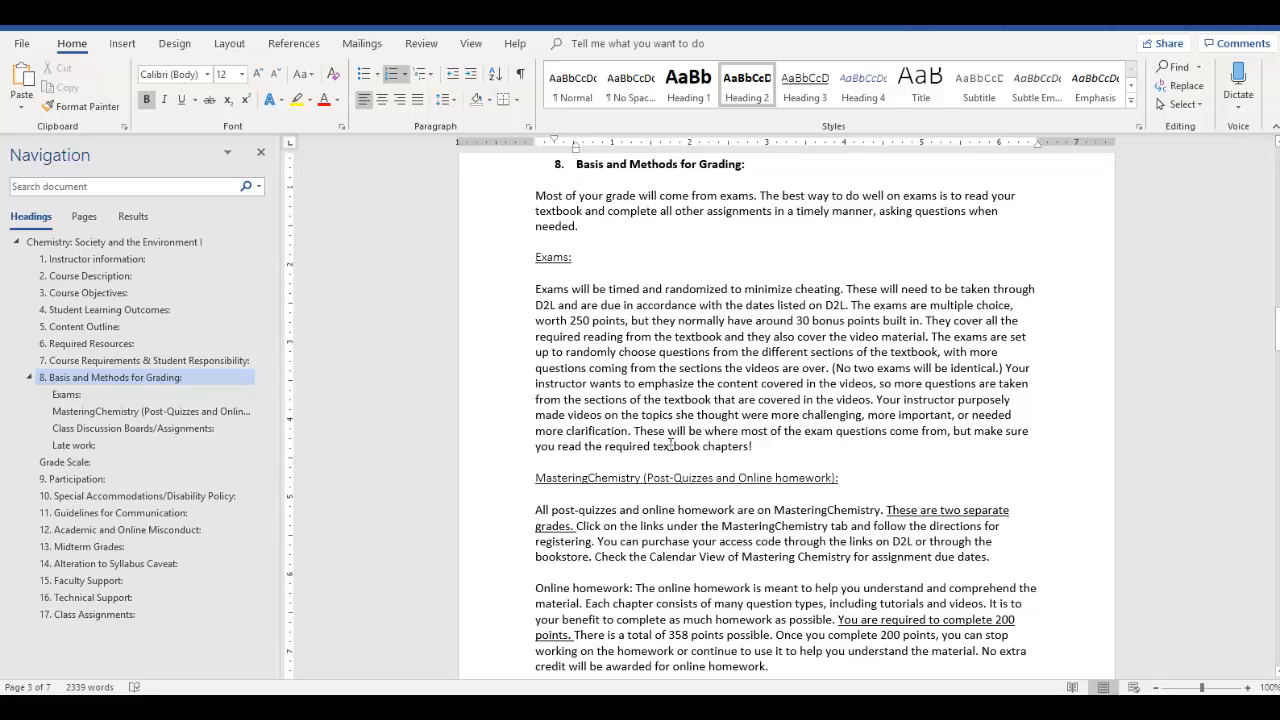
click(536, 290)
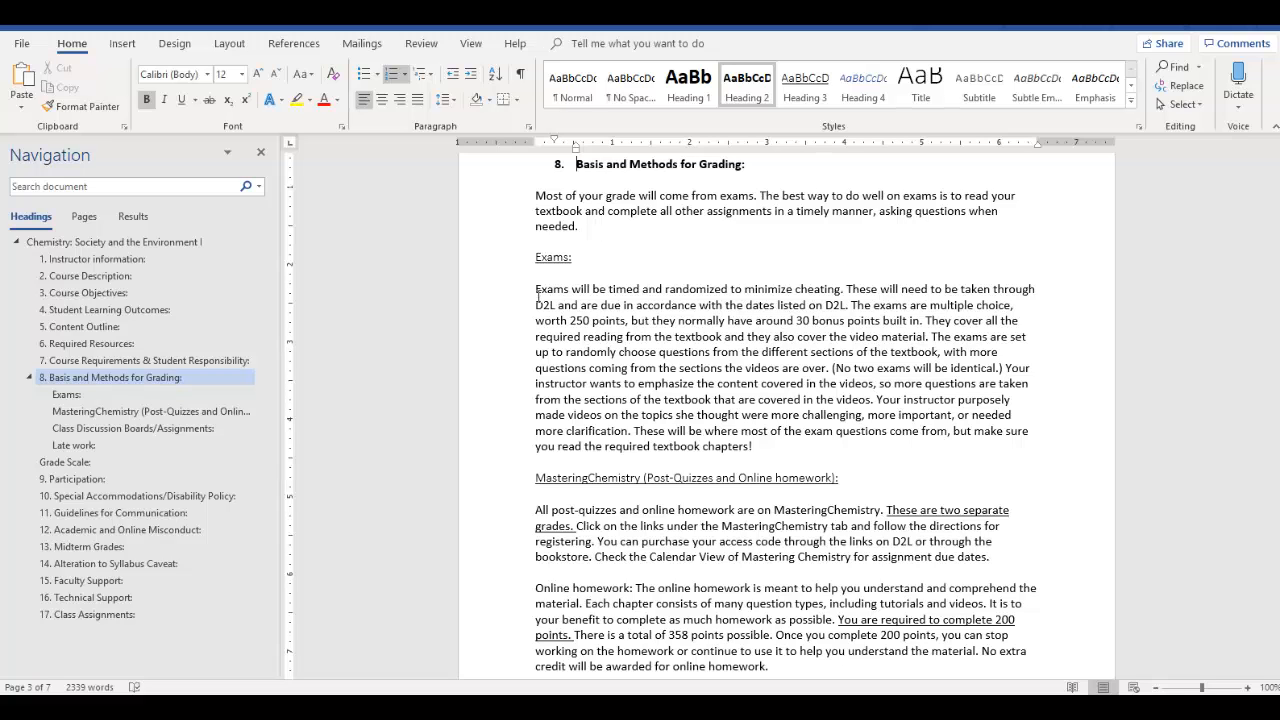
scroll(885, 369, down, 2)
scroll(885, 369, up, 1)
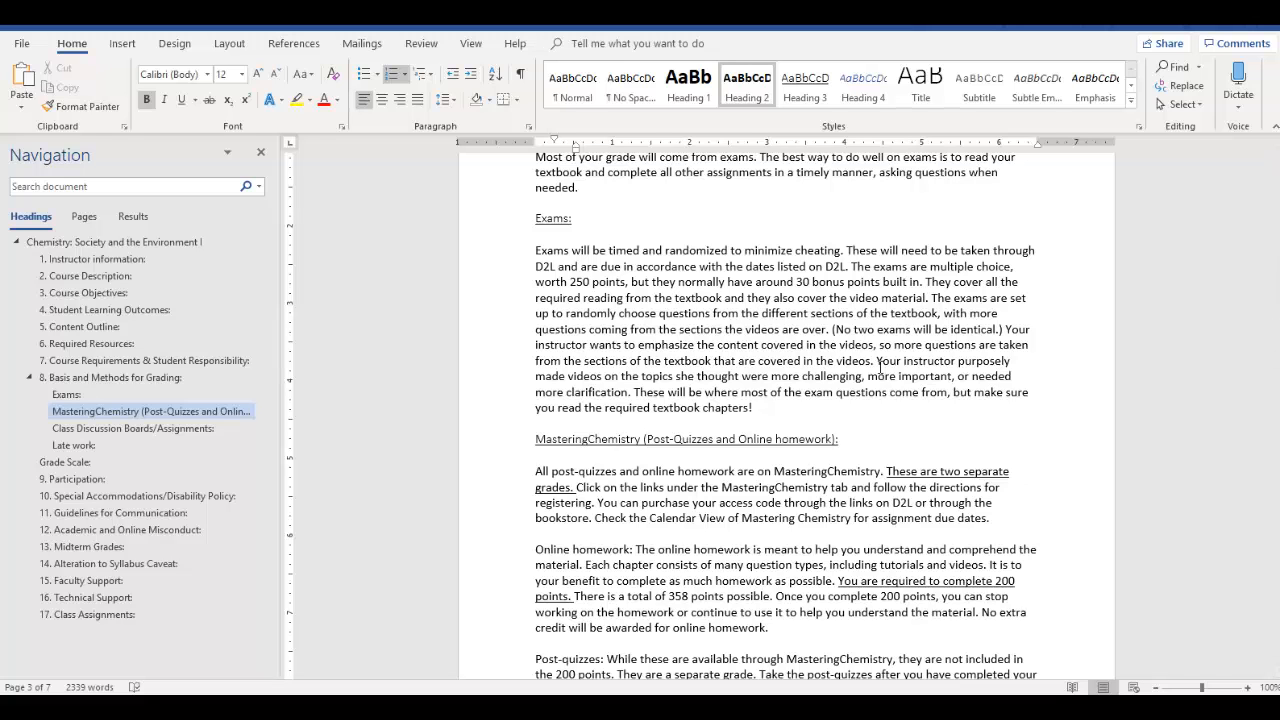
scroll(773, 363, down, 3)
scroll(763, 366, down, 1)
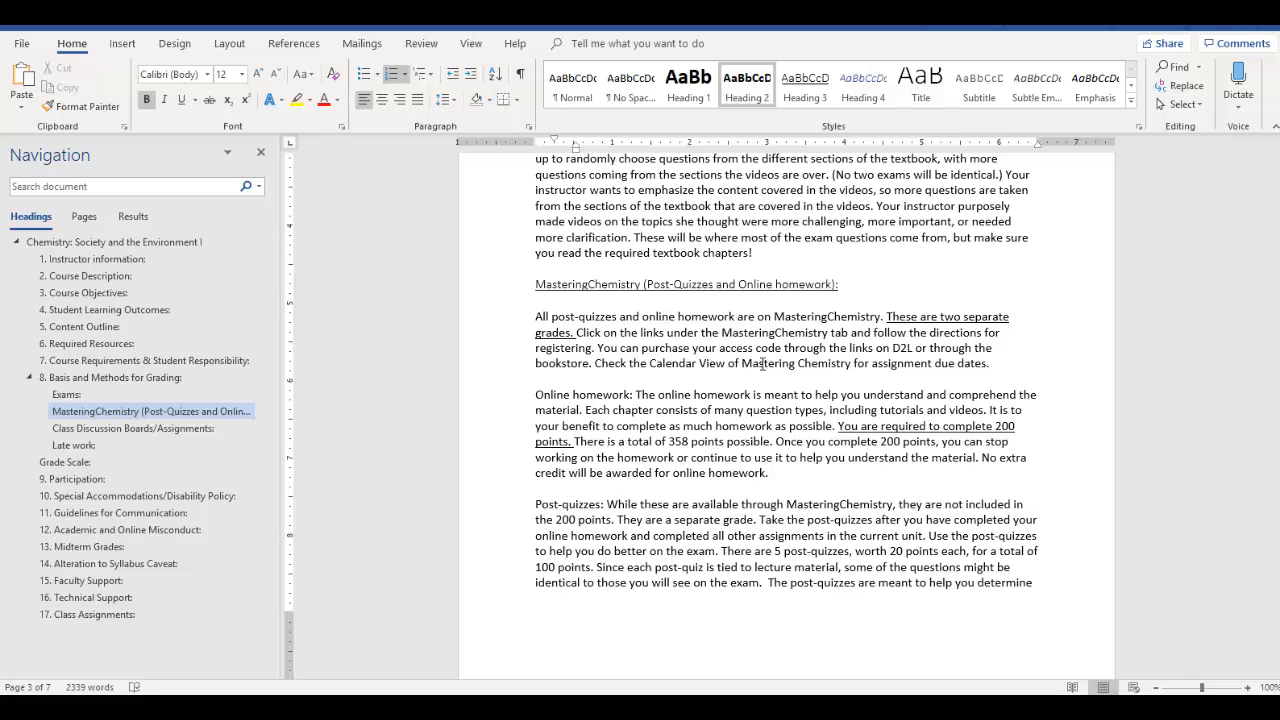
scroll(763, 366, down, 1)
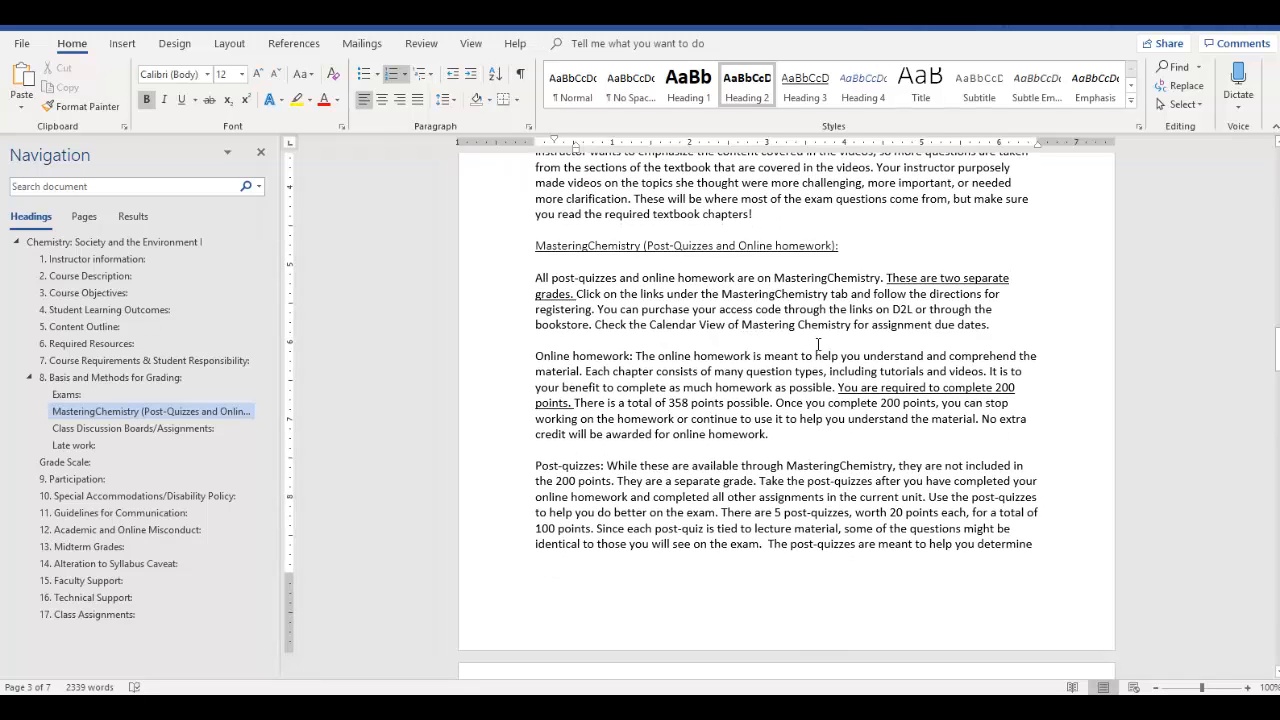
scroll(1044, 350, down, 2)
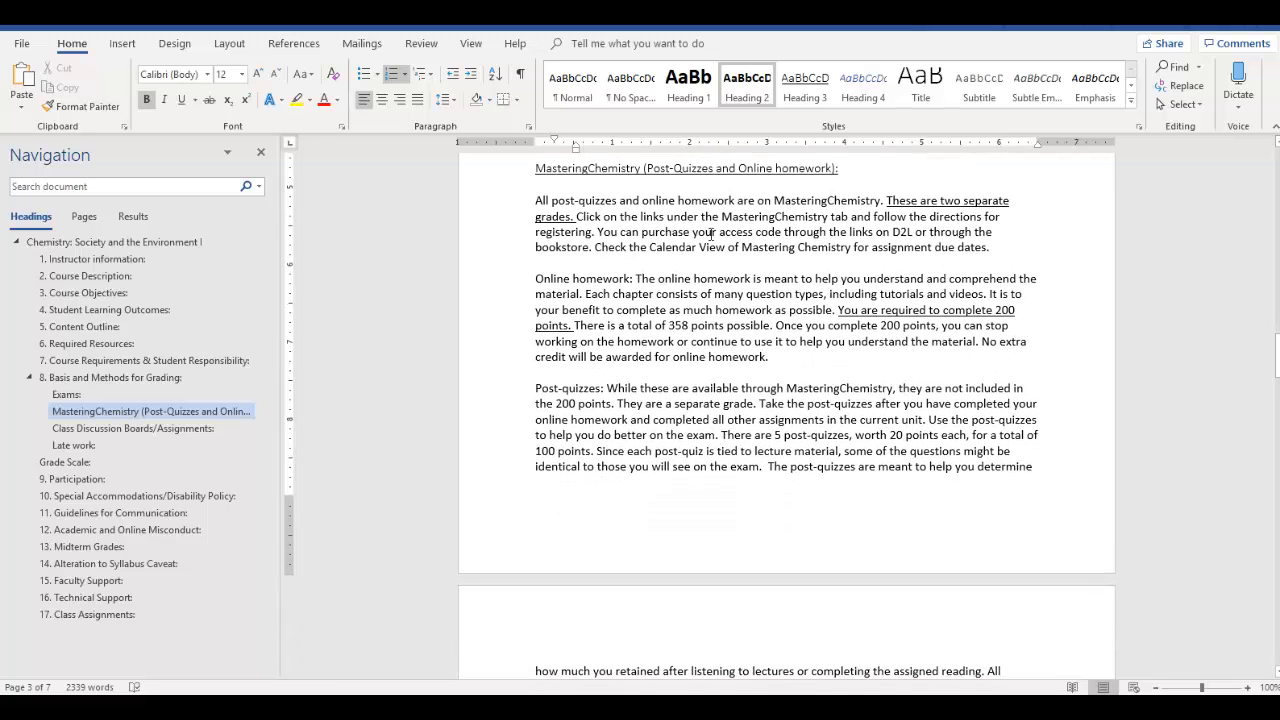
Step: Highlight the opening paragraph of the MasteringChemistry post-quizzes and online homework section
mouse_move(535, 200)
mouse_down()
mouse_move(1018, 236)
mouse_move(1020, 250)
mouse_up()
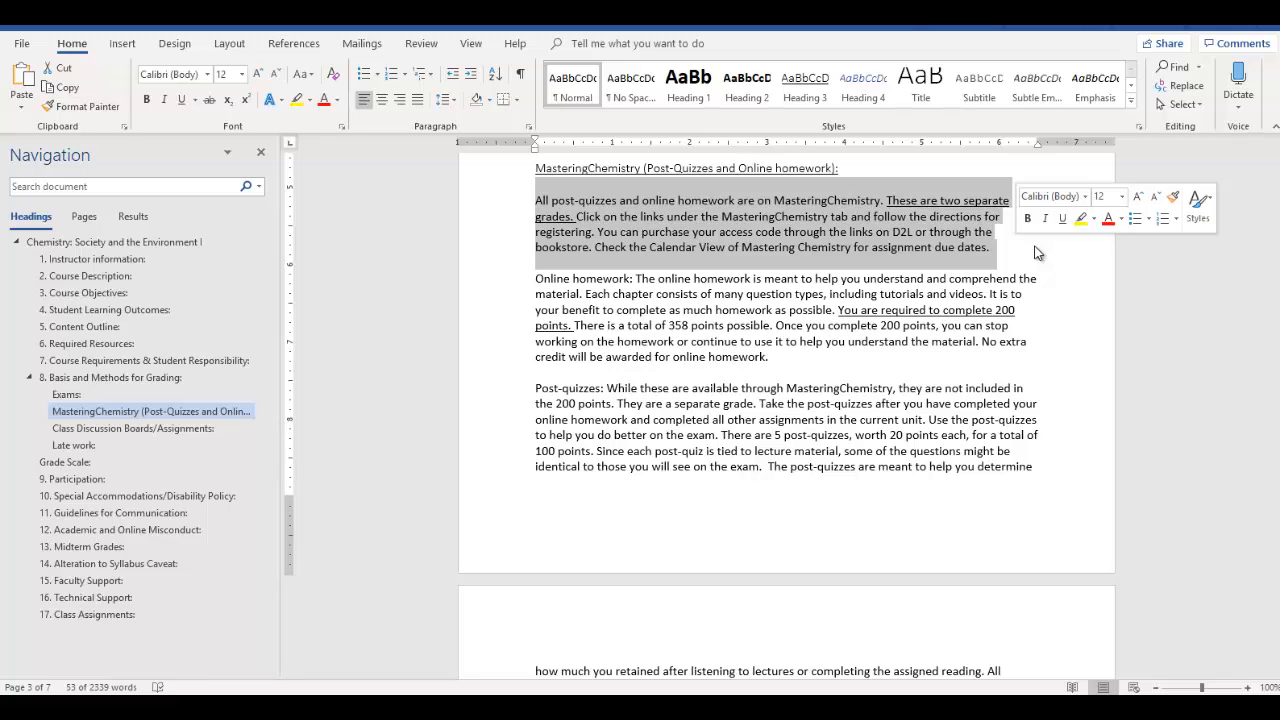
Step: Point out the 'total of 358 points possible' line, then switch back to the D2L course in Firefox
click(947, 312)
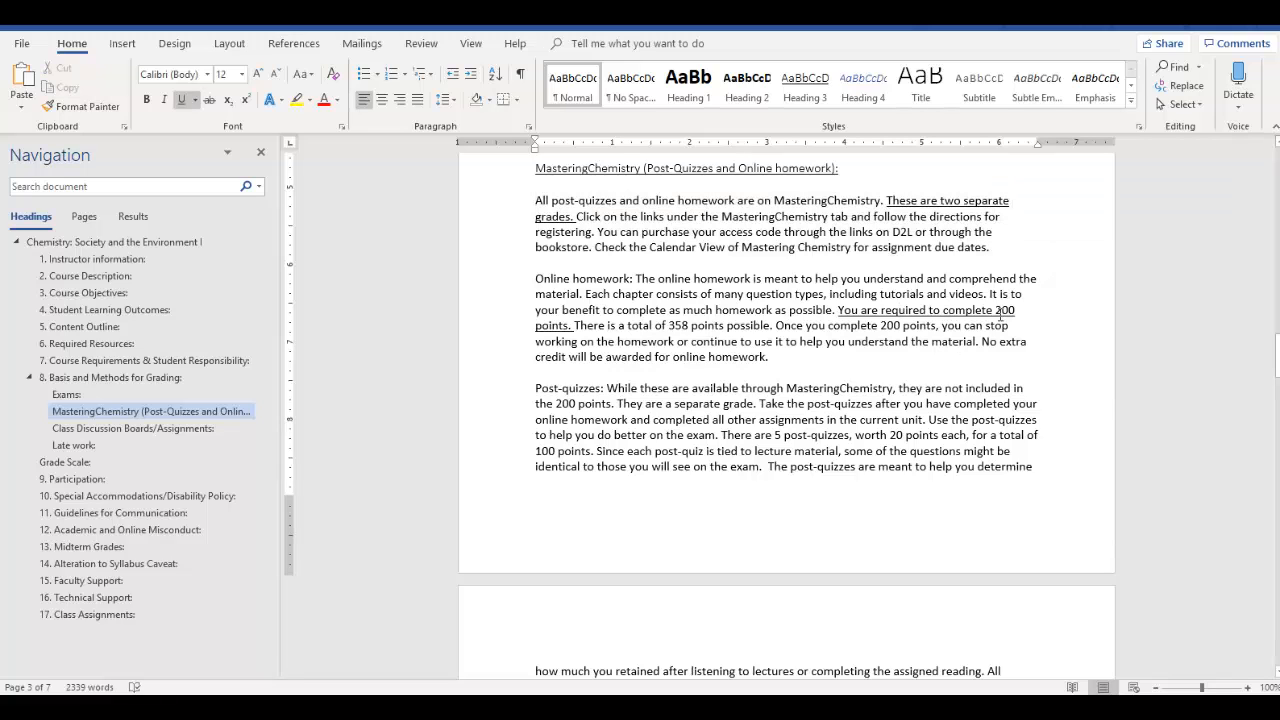
drag(628, 325, 770, 326)
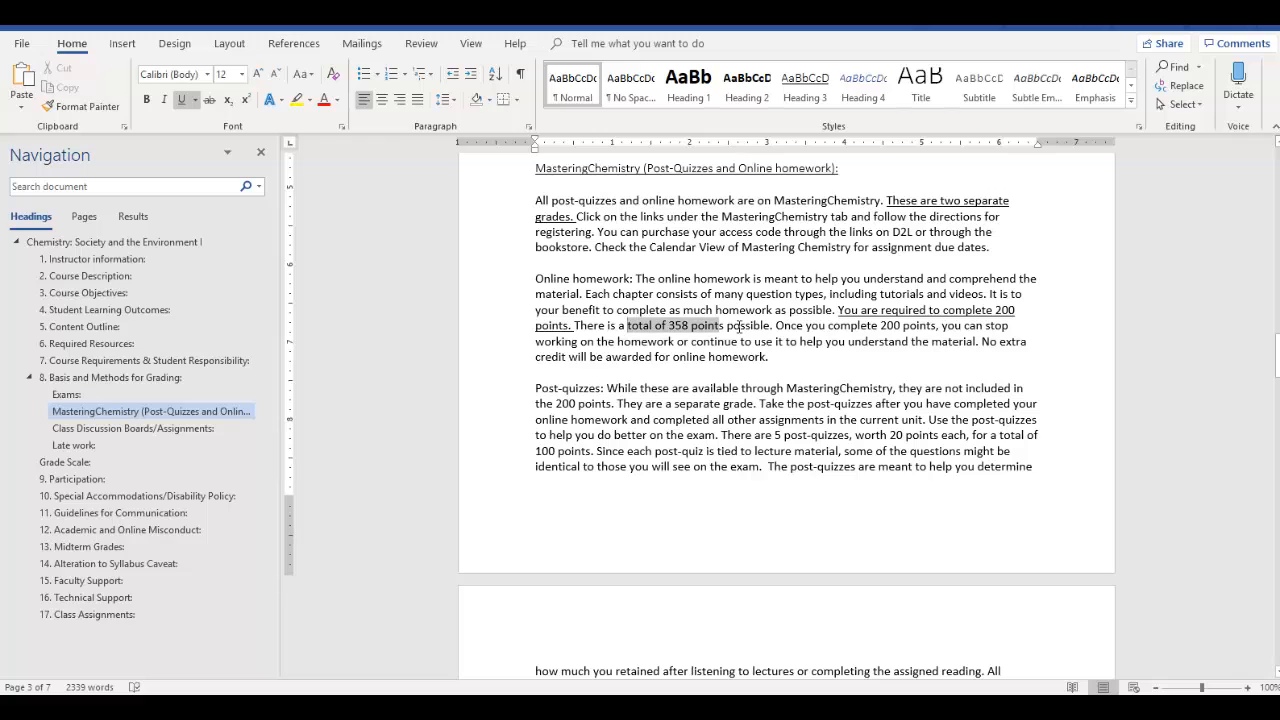
click(843, 357)
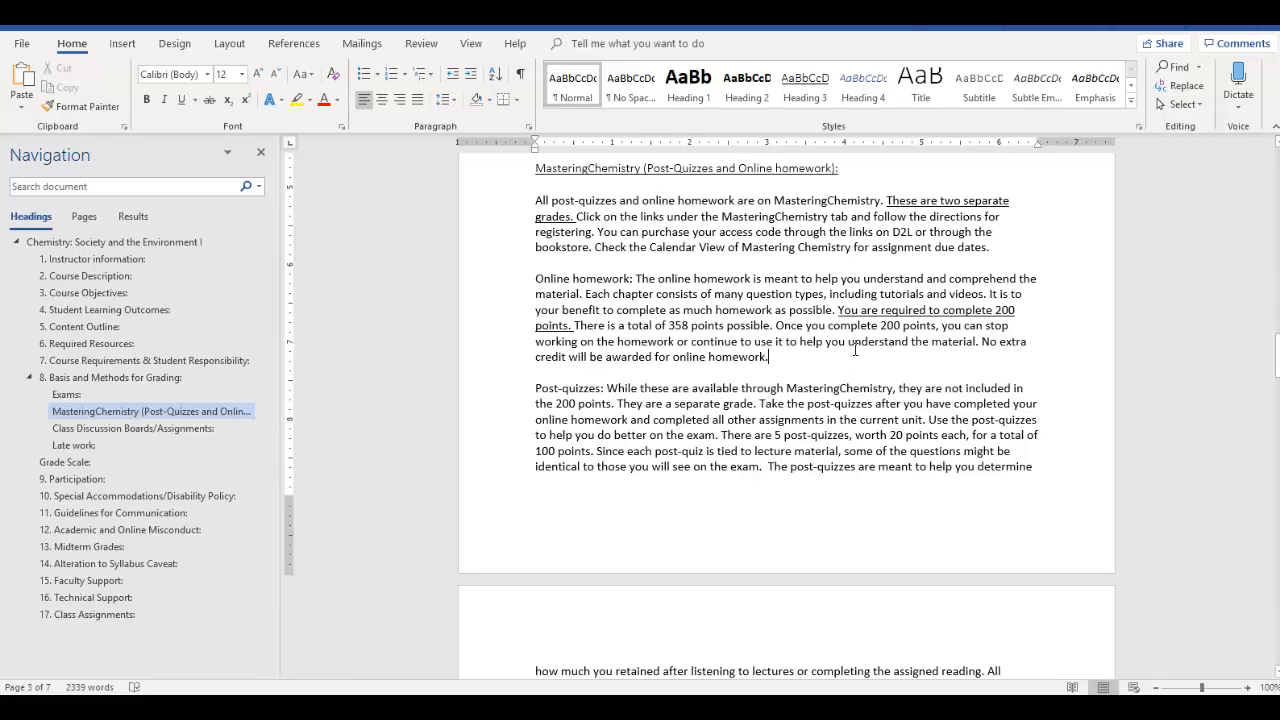
scroll(858, 354, down, 3)
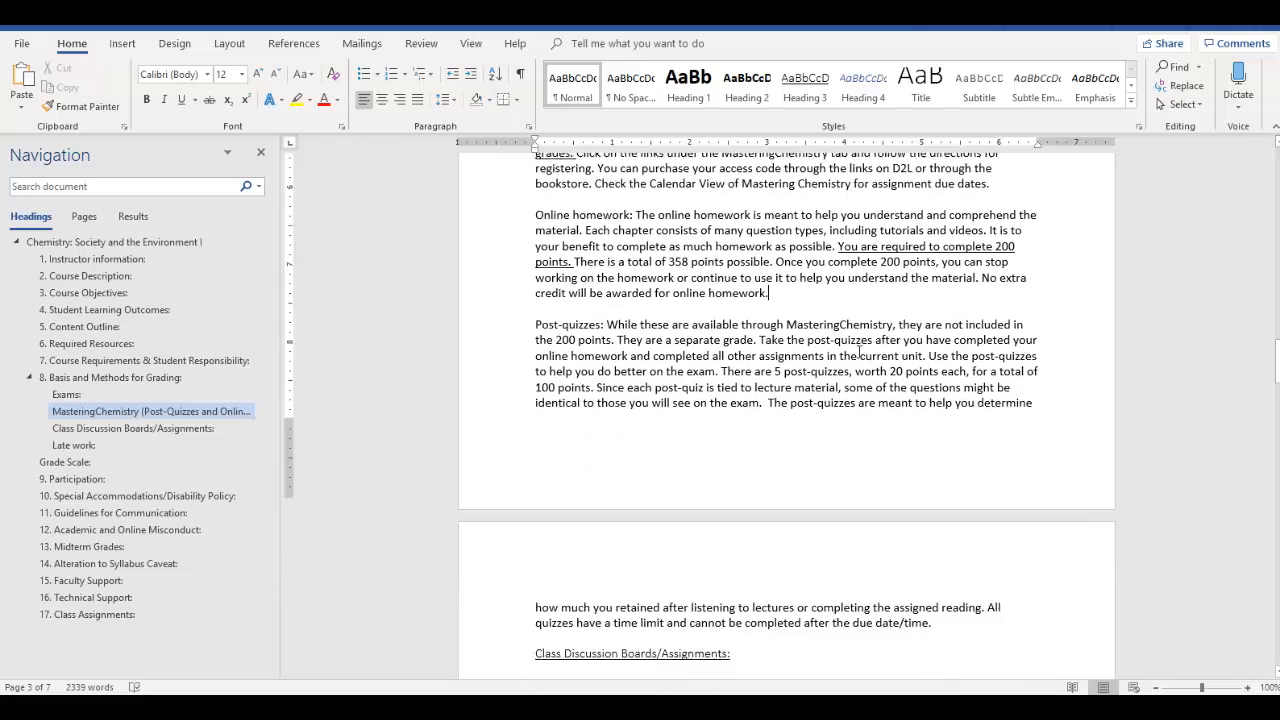
scroll(858, 354, down, 3)
scroll(858, 354, up, 5)
scroll(862, 351, up, 1)
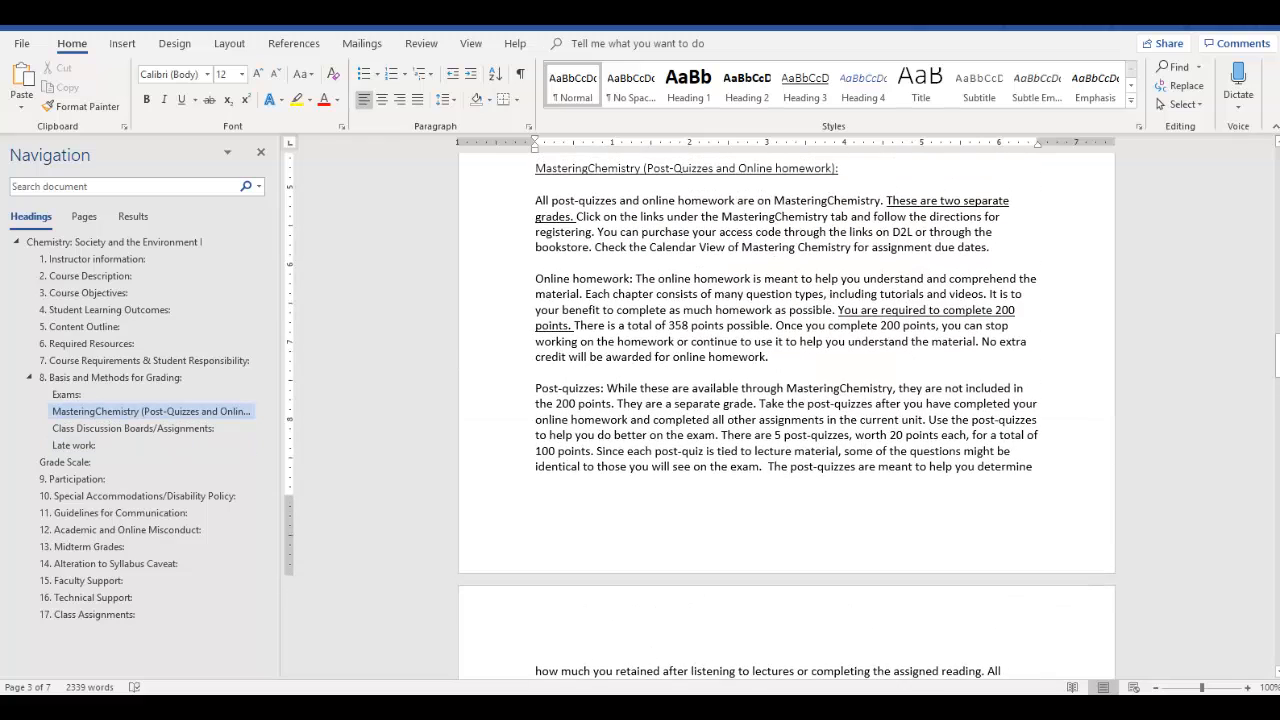
key(alt+Tab)
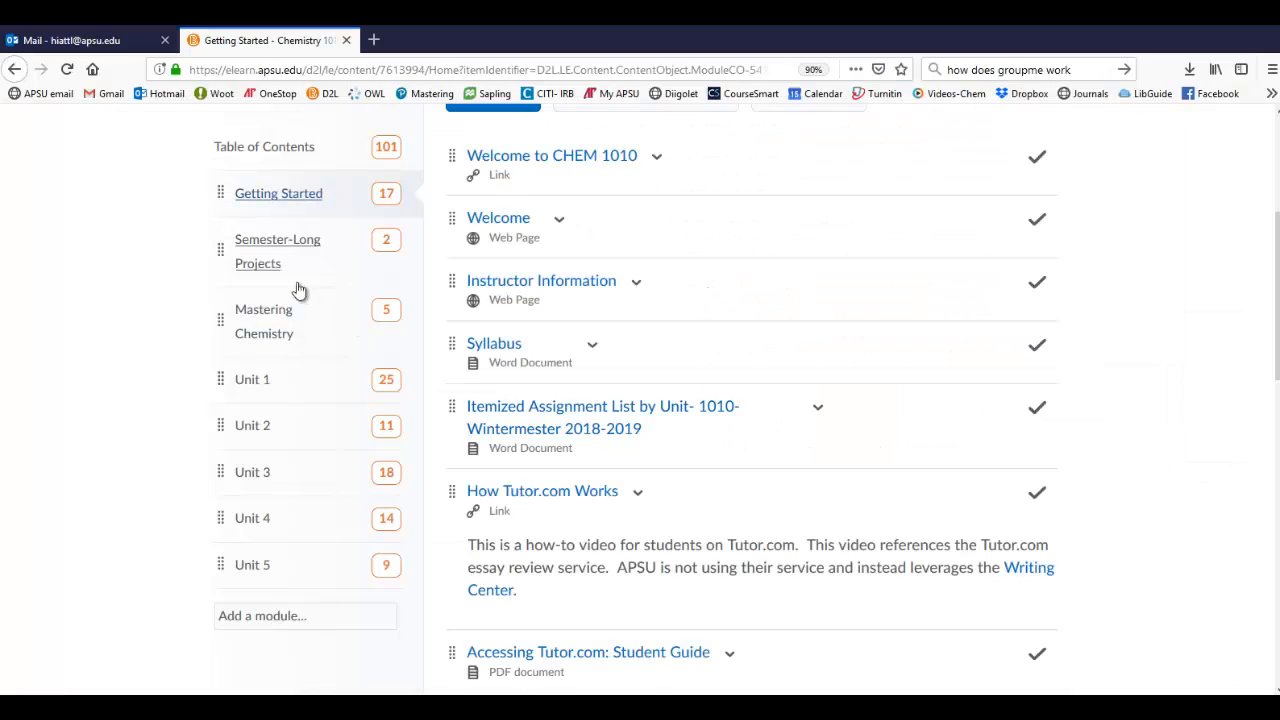
Step: Open the Mastering Chemistry module's registration video in a new window and switch to the Mastering Assignments page
click(276, 322)
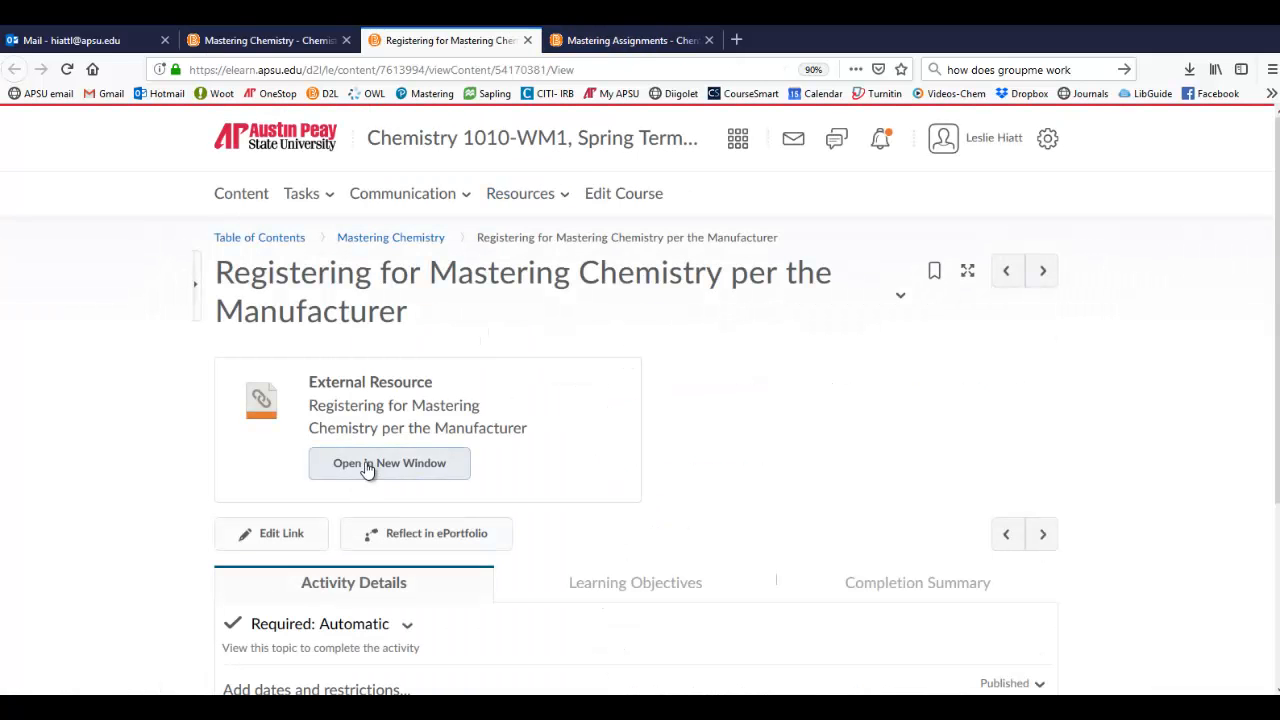
click(389, 463)
click(778, 40)
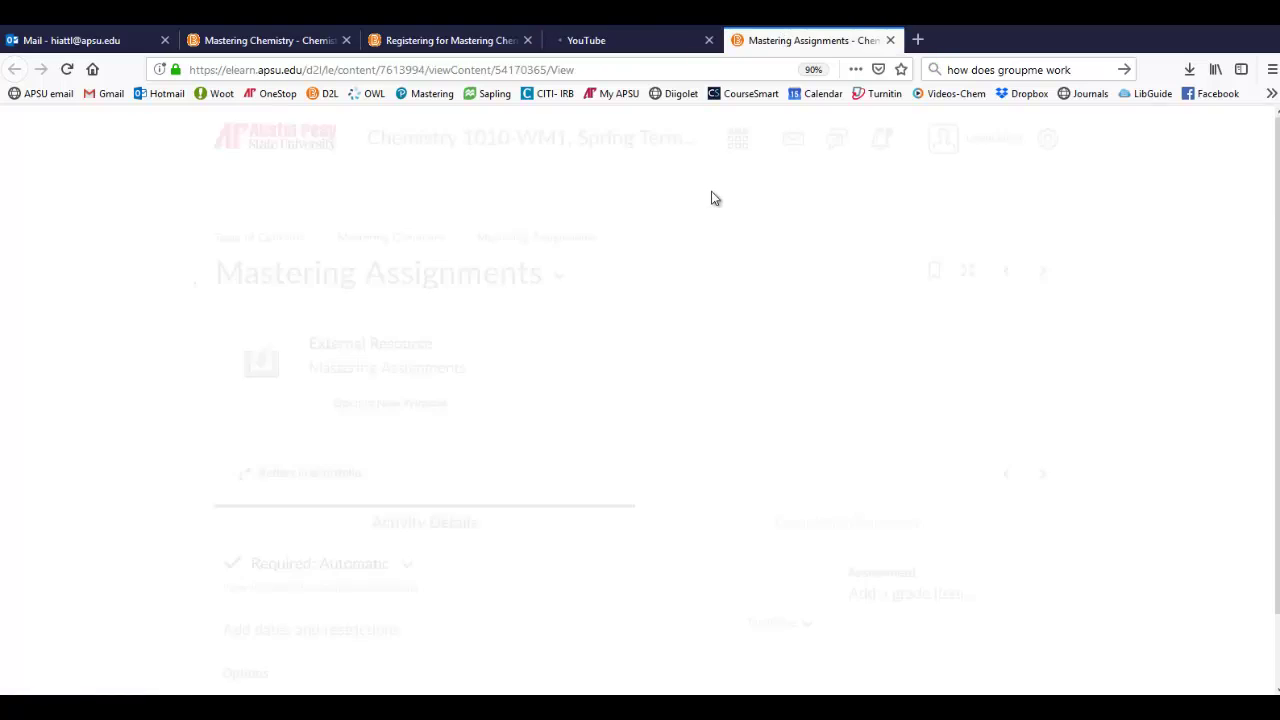
Step: Skip ahead in the Pearson registration video to the 'You're done!' screen, pause it, and close the YouTube tab
click(630, 40)
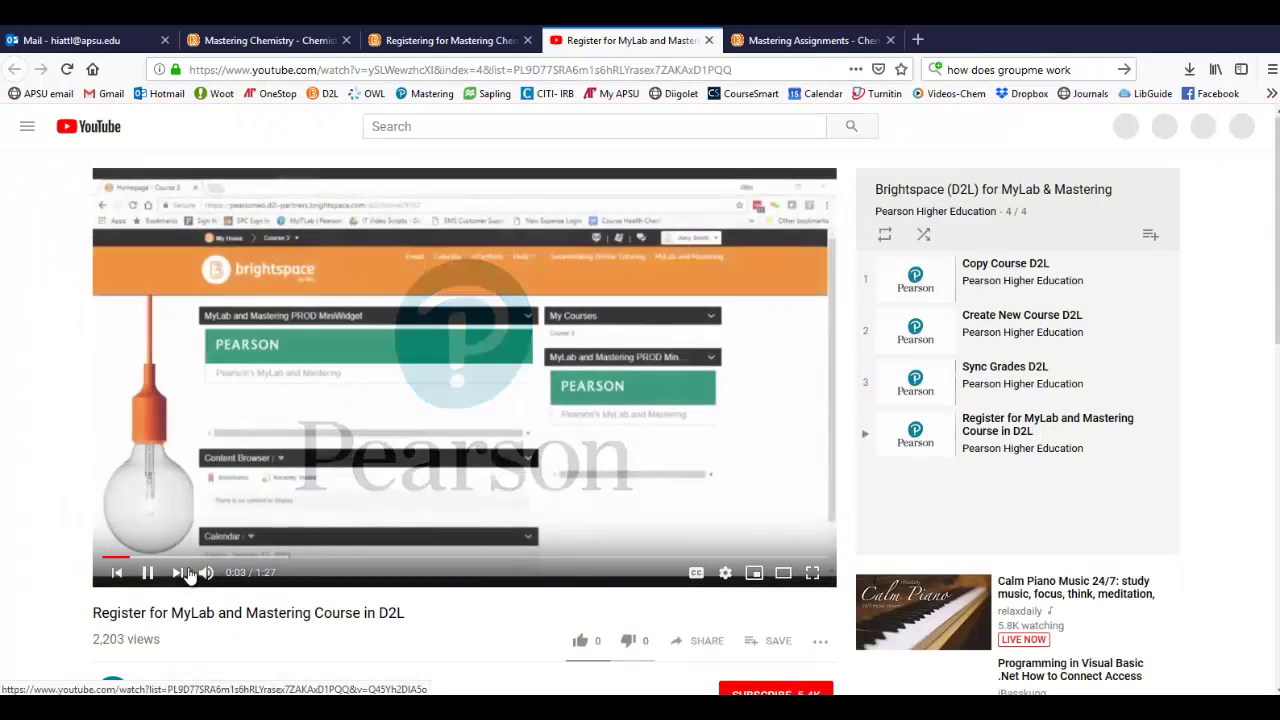
click(764, 553)
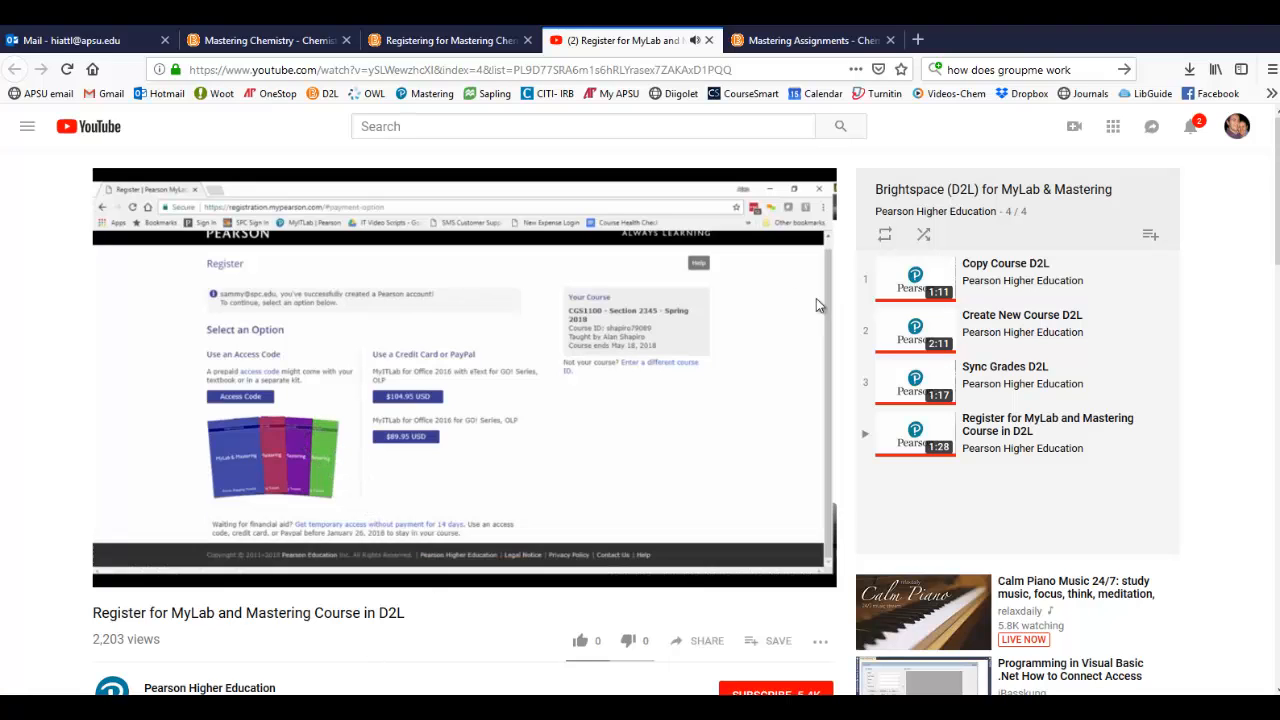
click(220, 507)
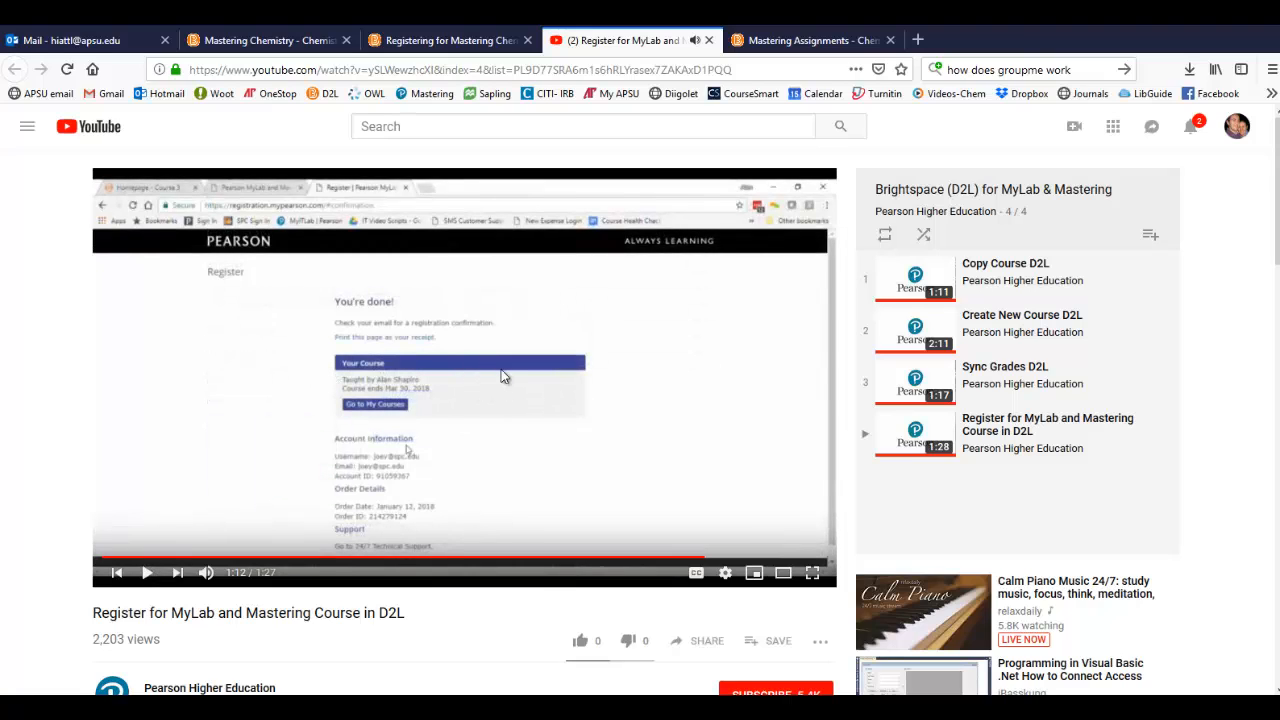
middle_click(625, 42)
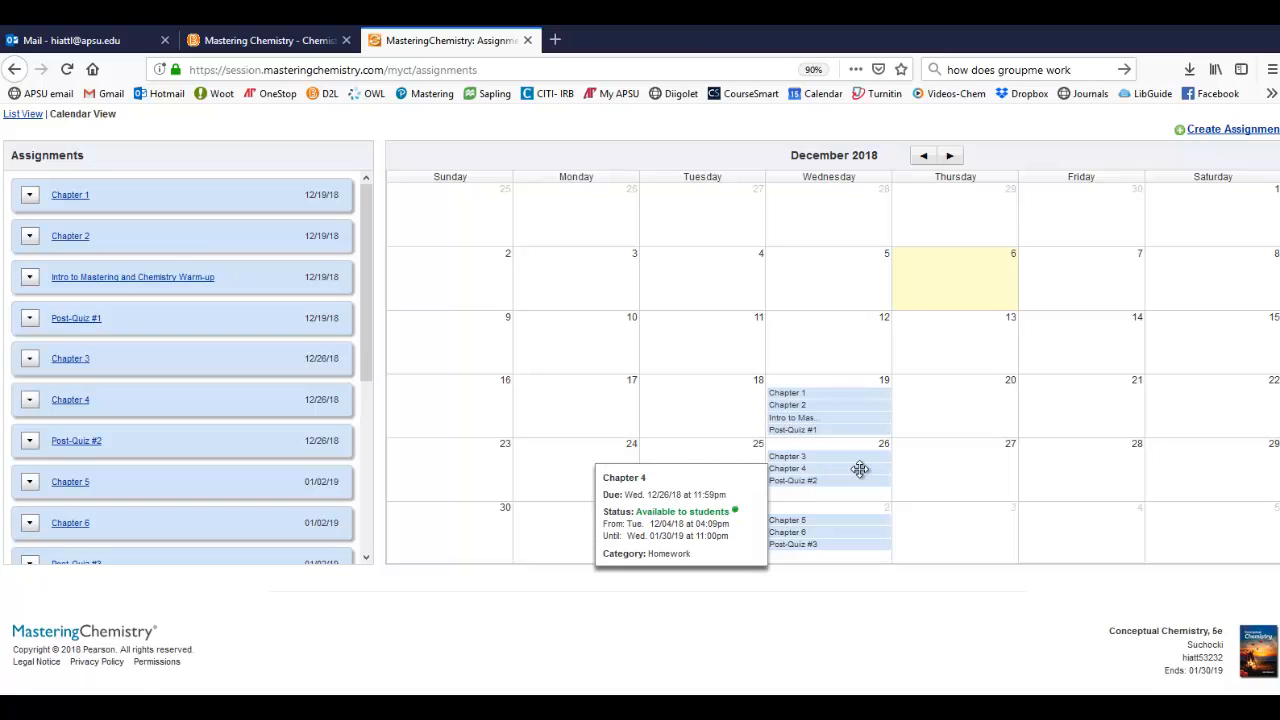
Step: Flip the assignment calendar between December 2018 and January 2019, then open Post-Quiz #4's details
click(949, 155)
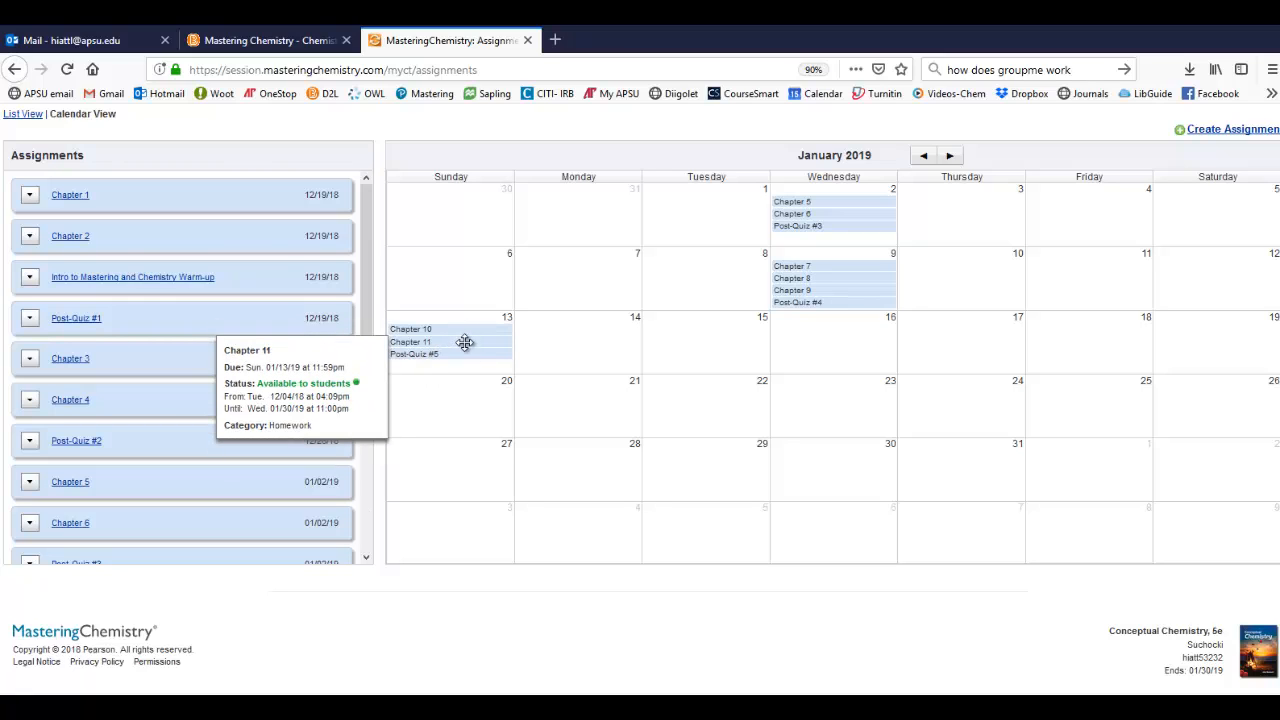
click(923, 155)
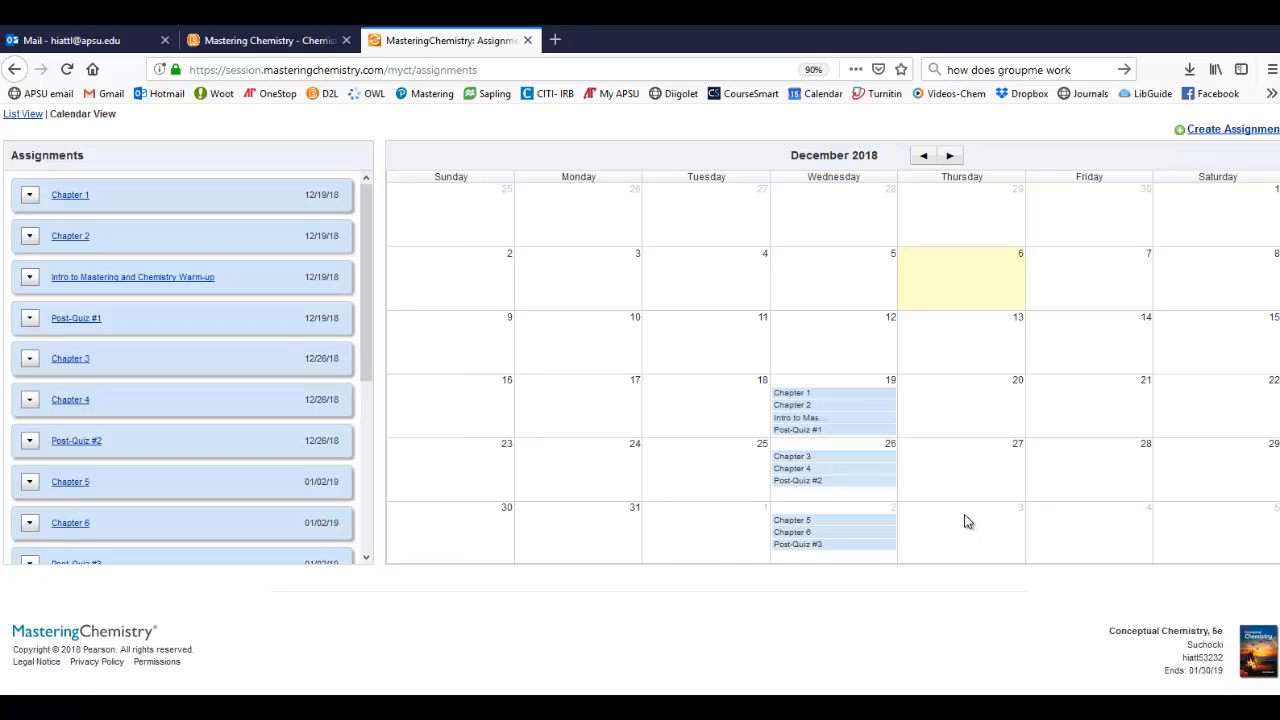
click(950, 155)
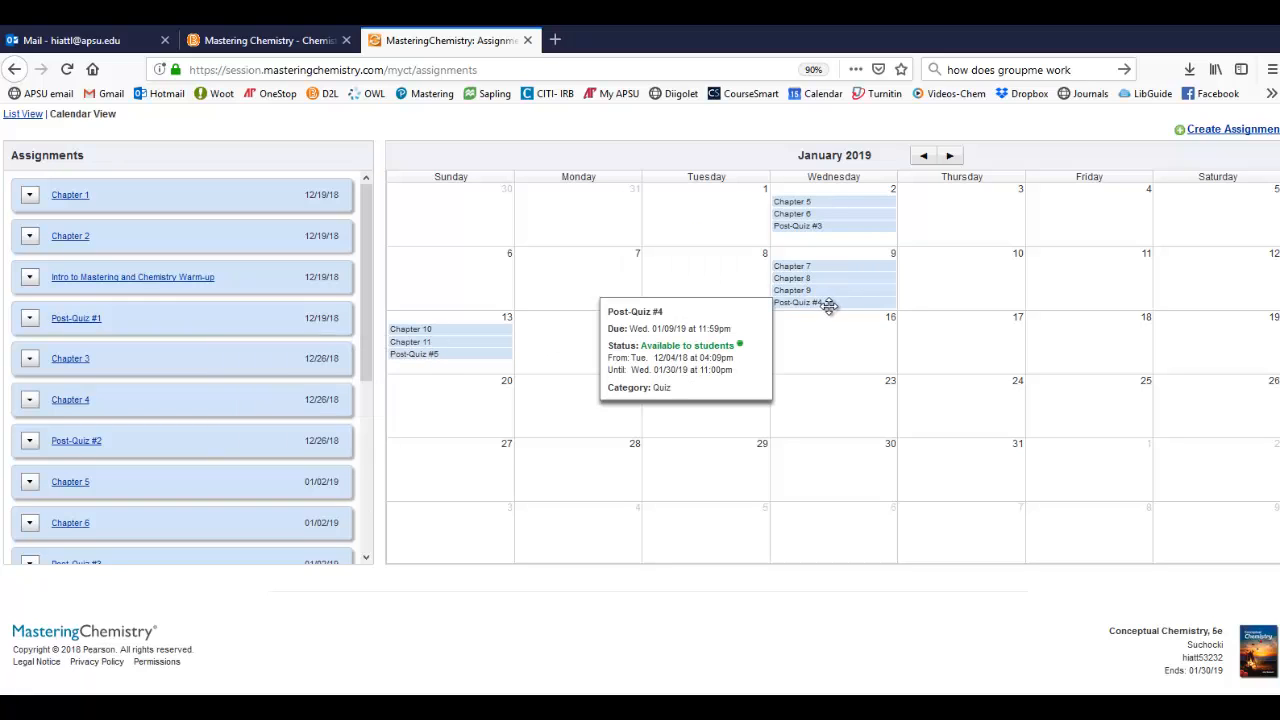
click(819, 305)
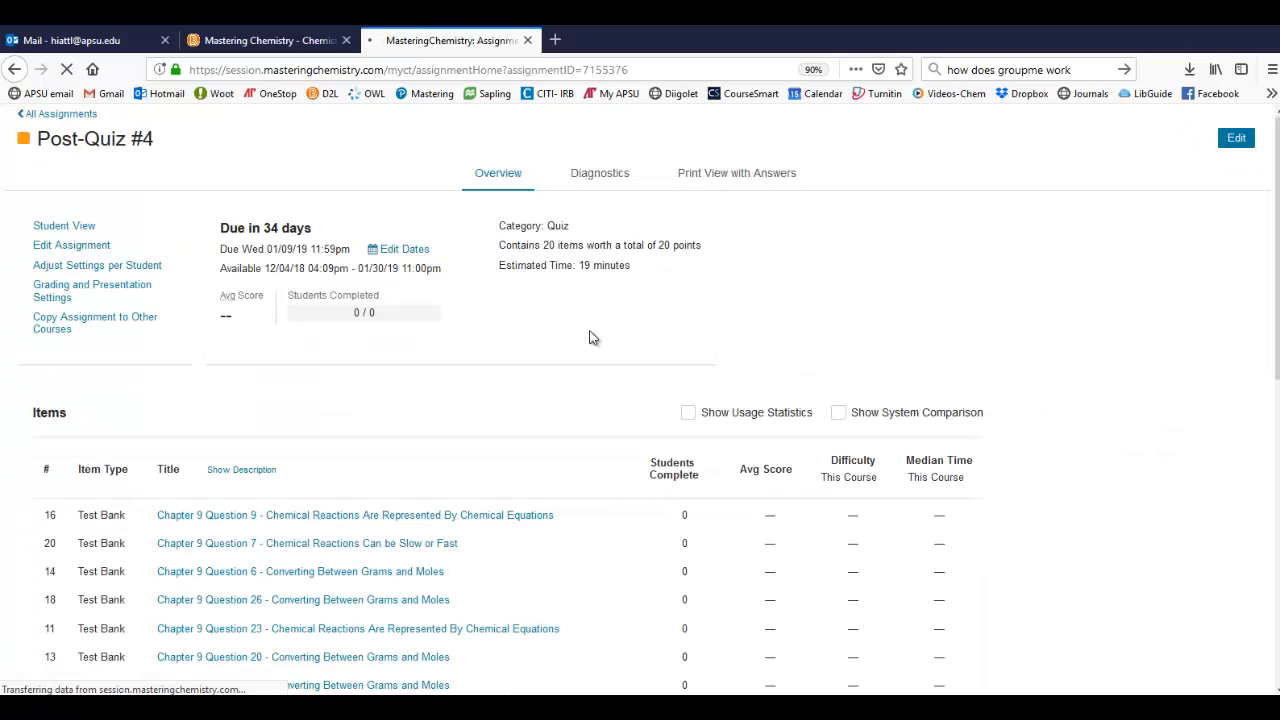
scroll(422, 360, down, 5)
scroll(422, 360, down, 5)
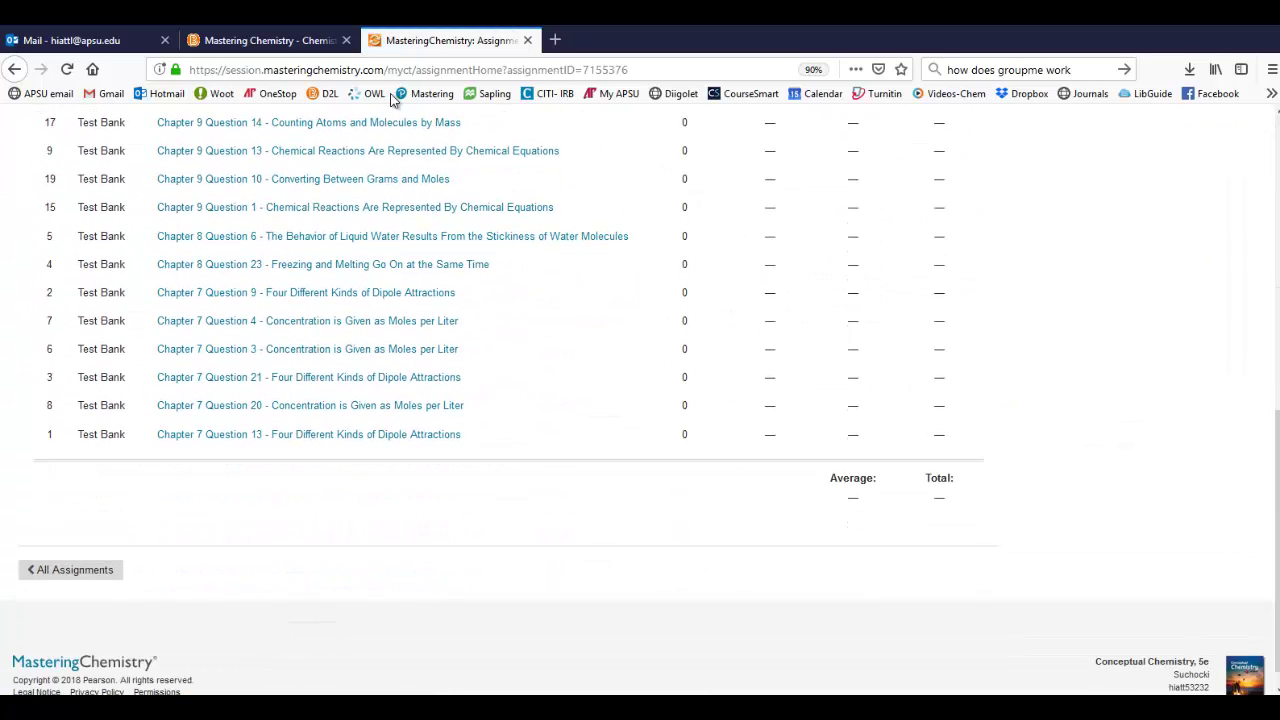
Step: Close the Post-Quiz #4 tab, open the Unit 1 module and scroll through its homework, video and exam sections
middle_click(423, 40)
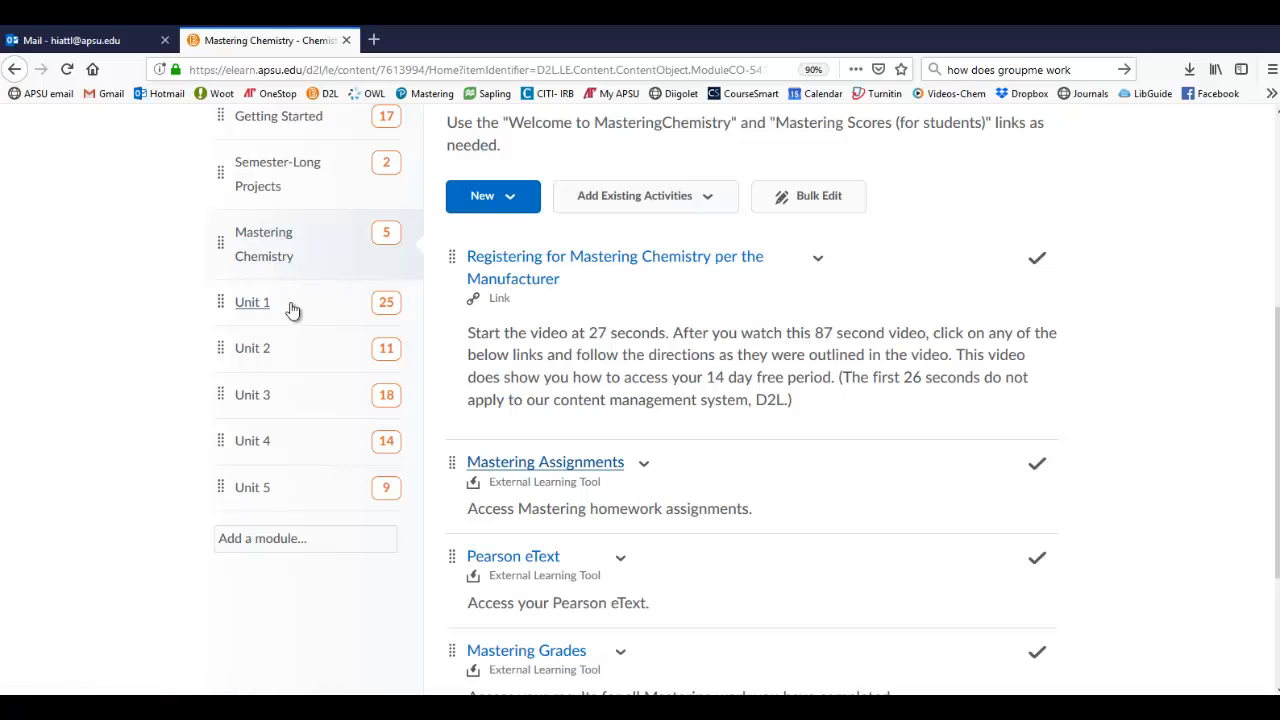
click(252, 302)
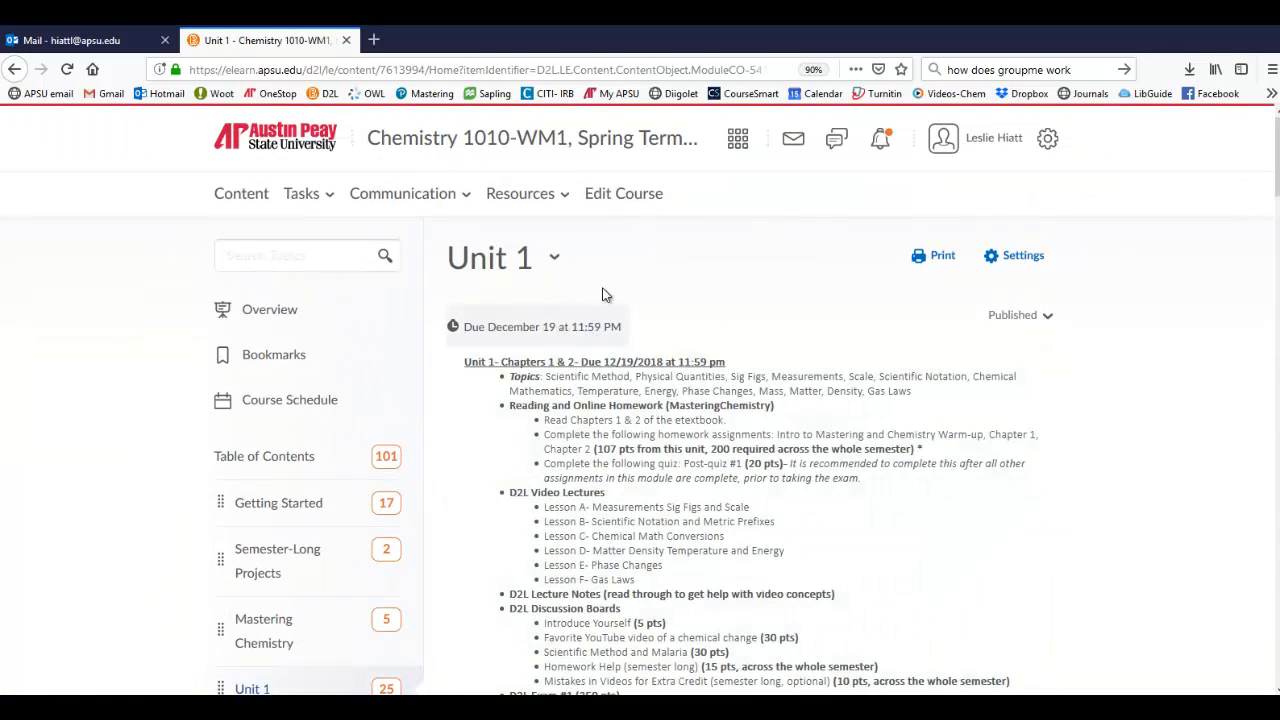
drag(1276, 160, 1275, 685)
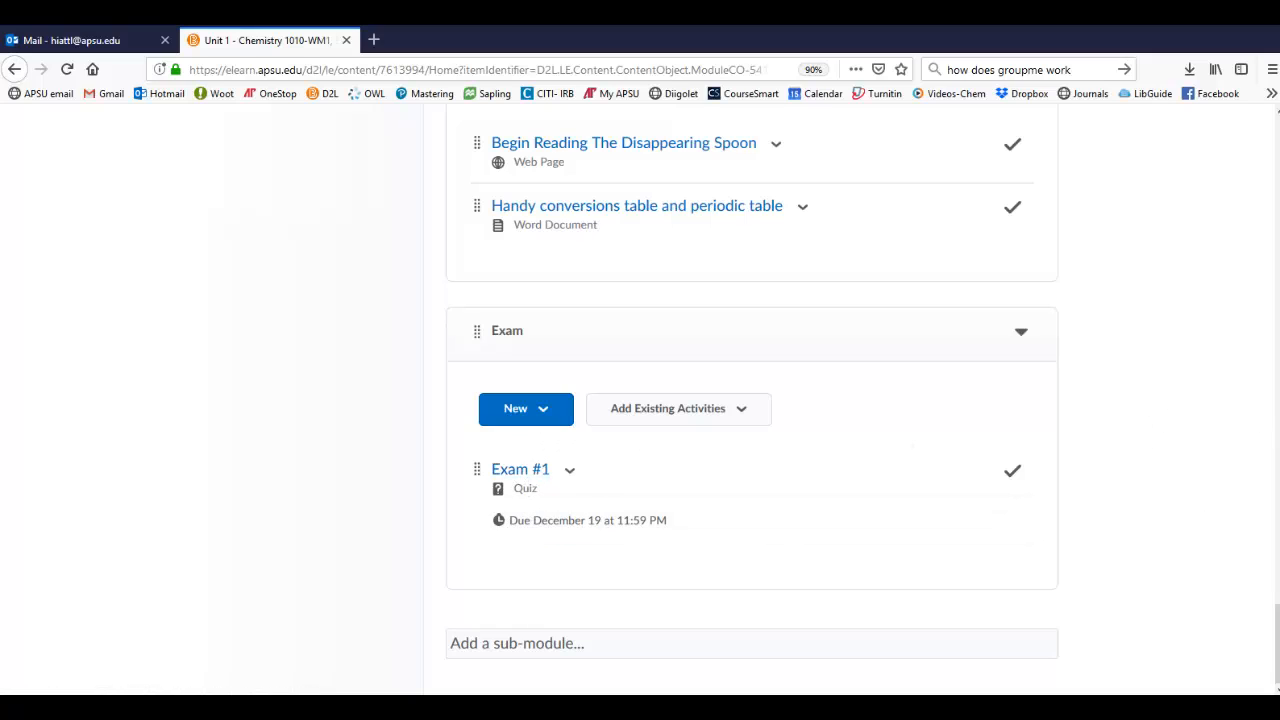
drag(1277, 640, 1277, 255)
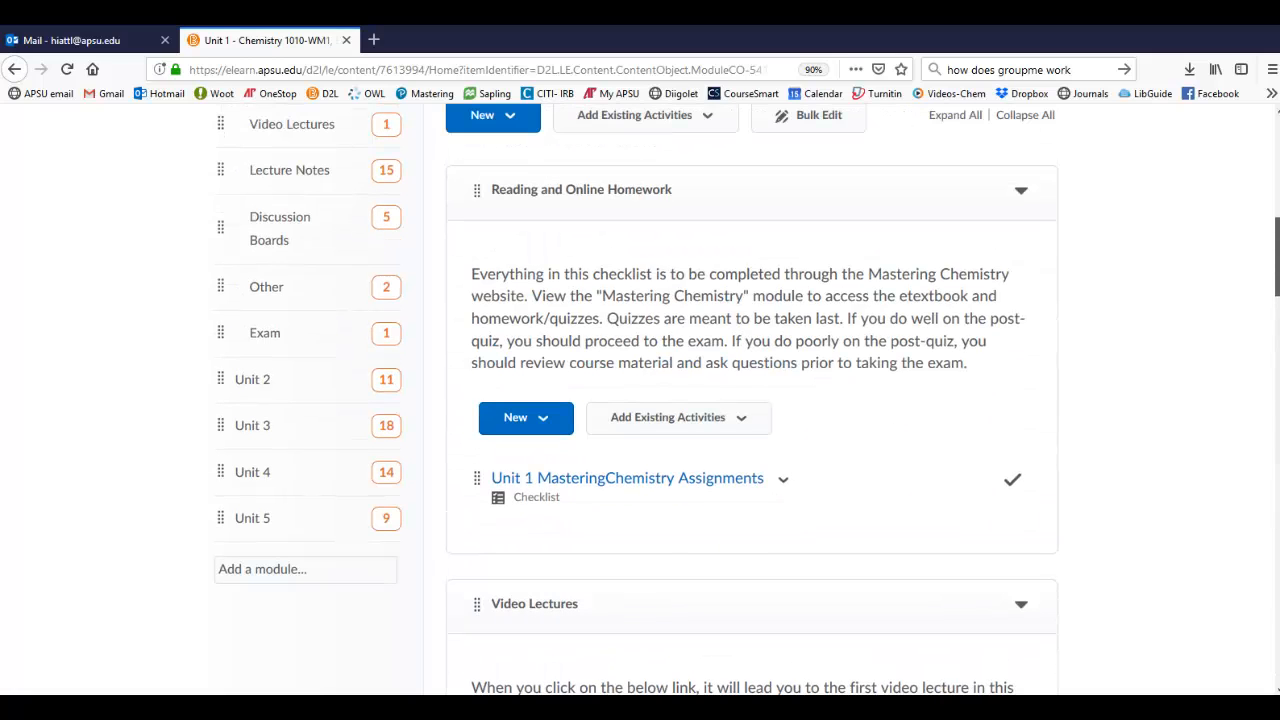
drag(1277, 255, 1277, 135)
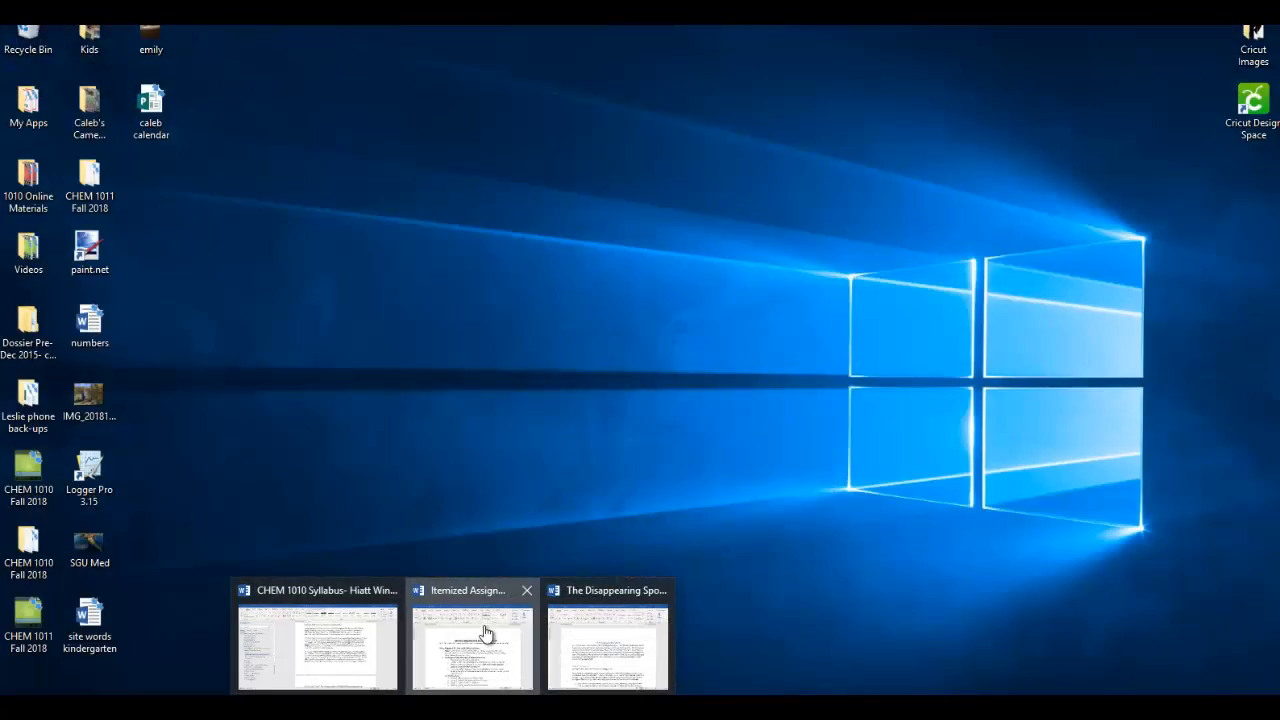
Step: Switch to the 'Itemized Assignment List by Unit – CHEM 1010' Word document
key(alt+Tab)
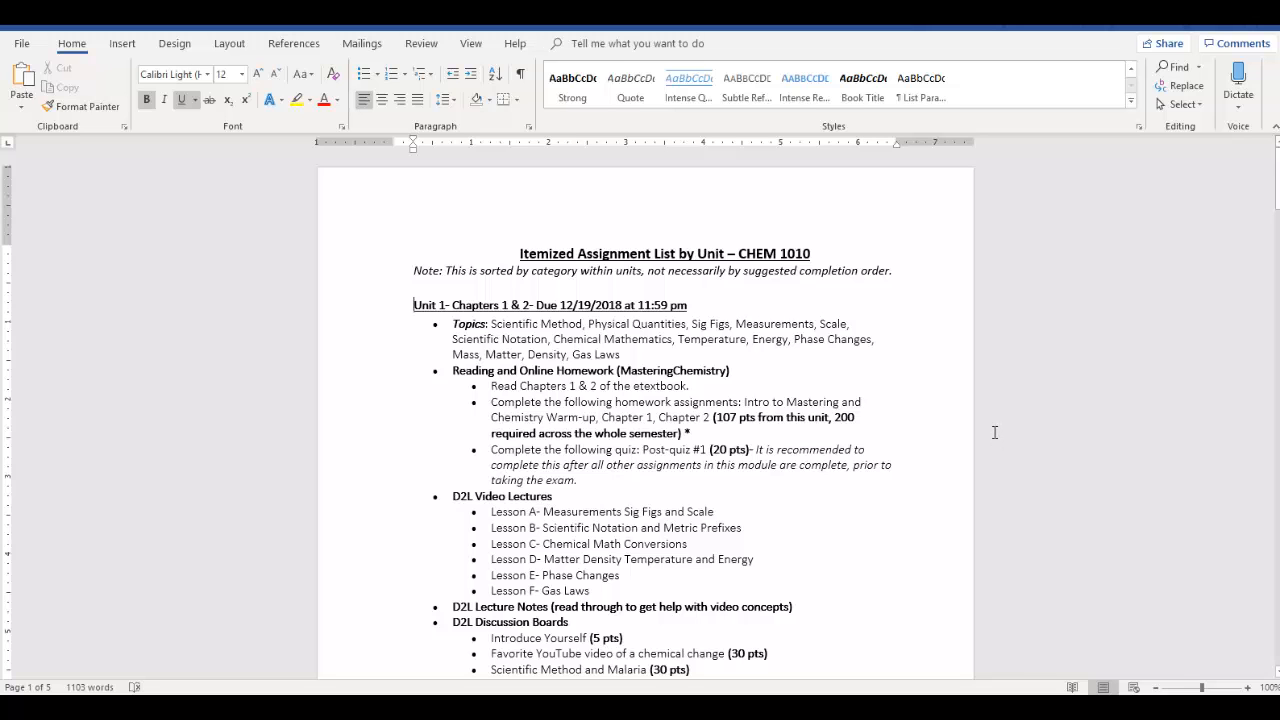
scroll(994, 432, down, 2)
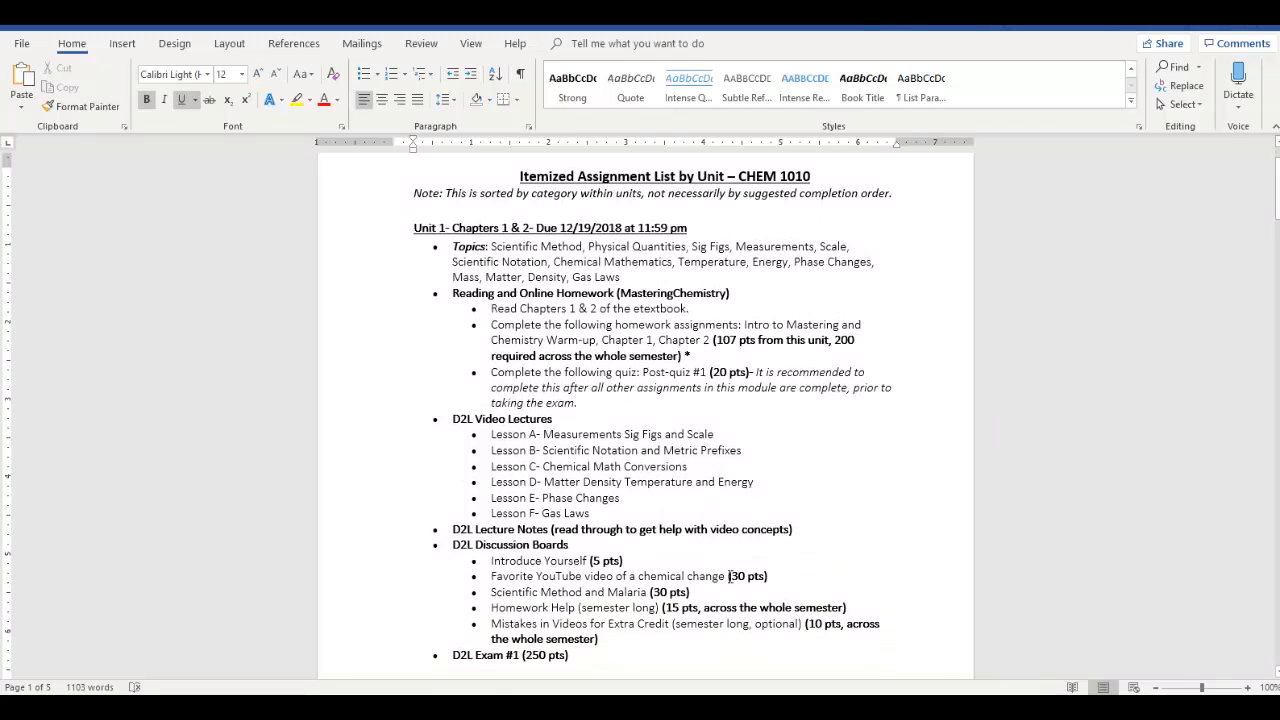
scroll(770, 563, down, 1)
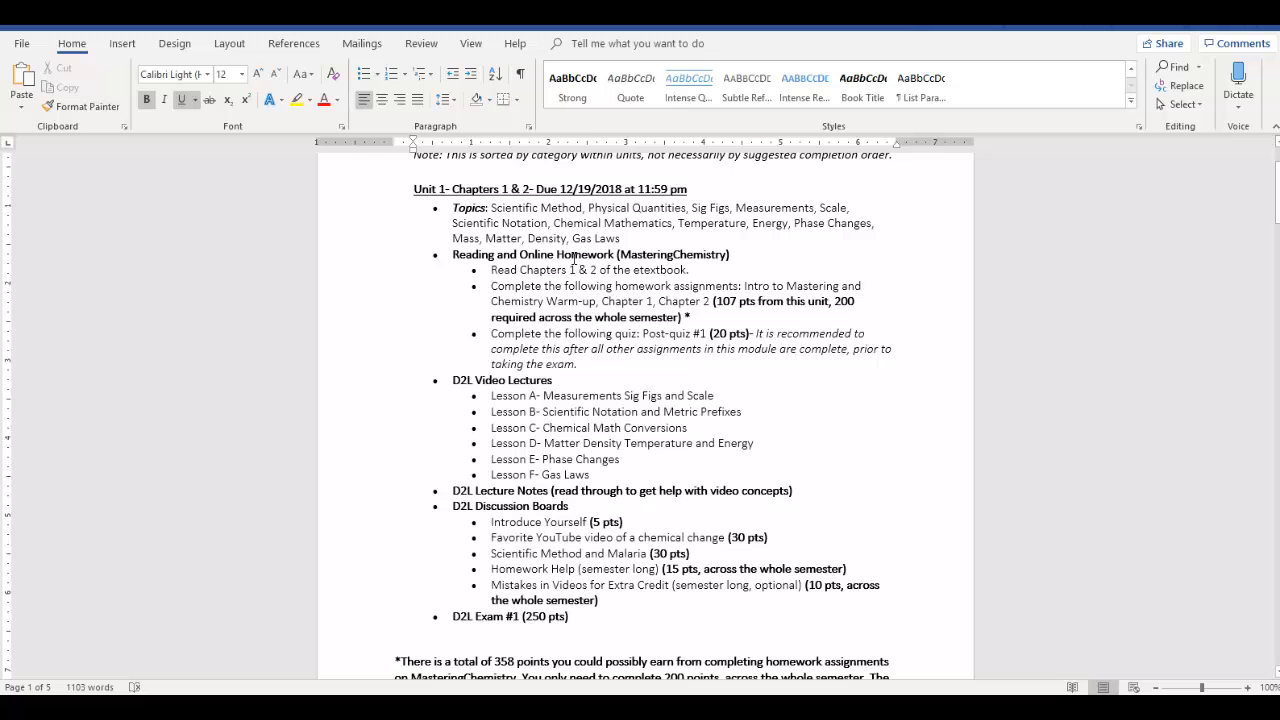
scroll(670, 360, up, 1)
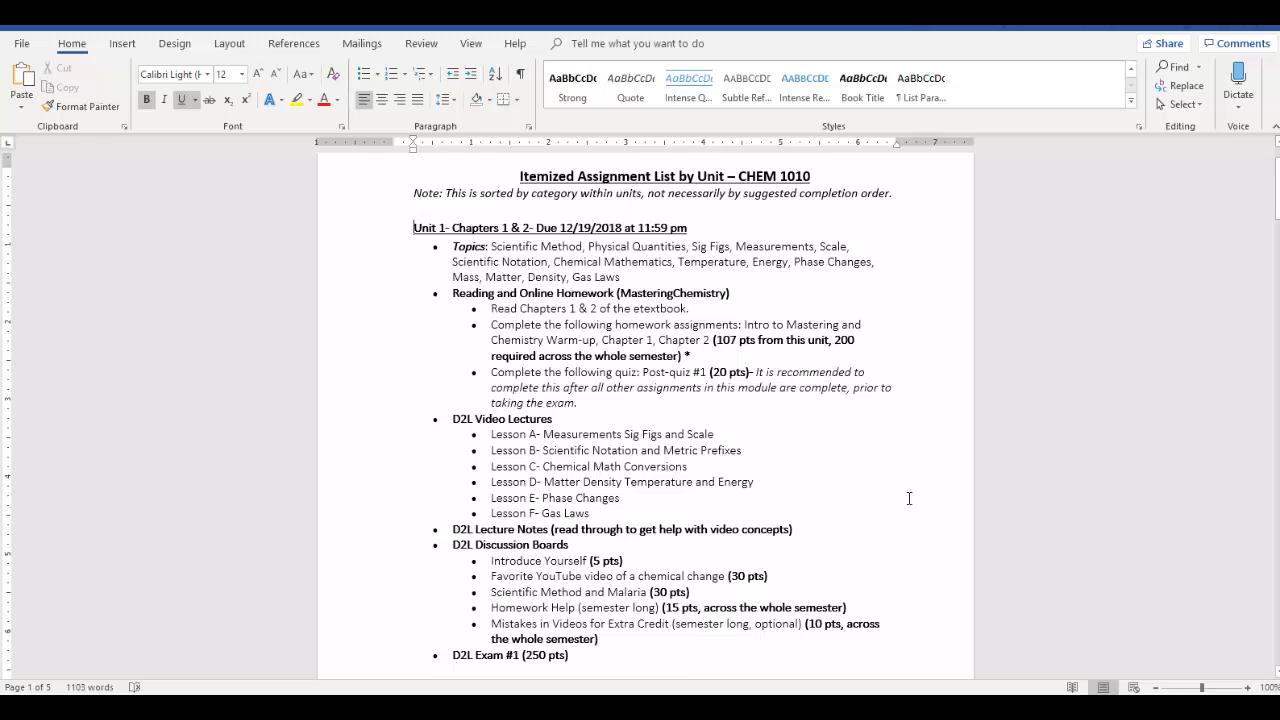
scroll(910, 495, down, 3)
scroll(910, 495, down, 5)
scroll(900, 505, down, 5)
scroll(886, 517, down, 4)
scroll(886, 517, down, 3)
scroll(886, 517, down, 2)
scroll(886, 517, down, 5)
scroll(884, 520, down, 4)
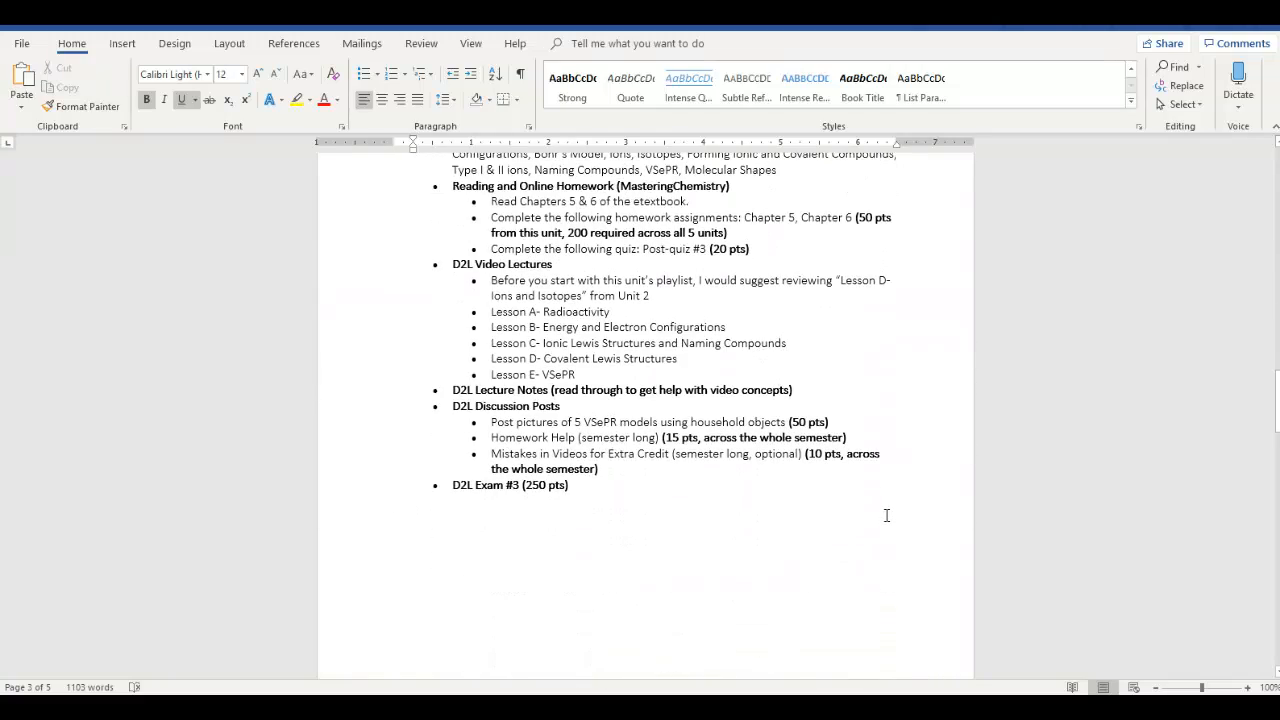
scroll(886, 515, up, 4)
scroll(900, 510, up, 3)
scroll(907, 505, up, 4)
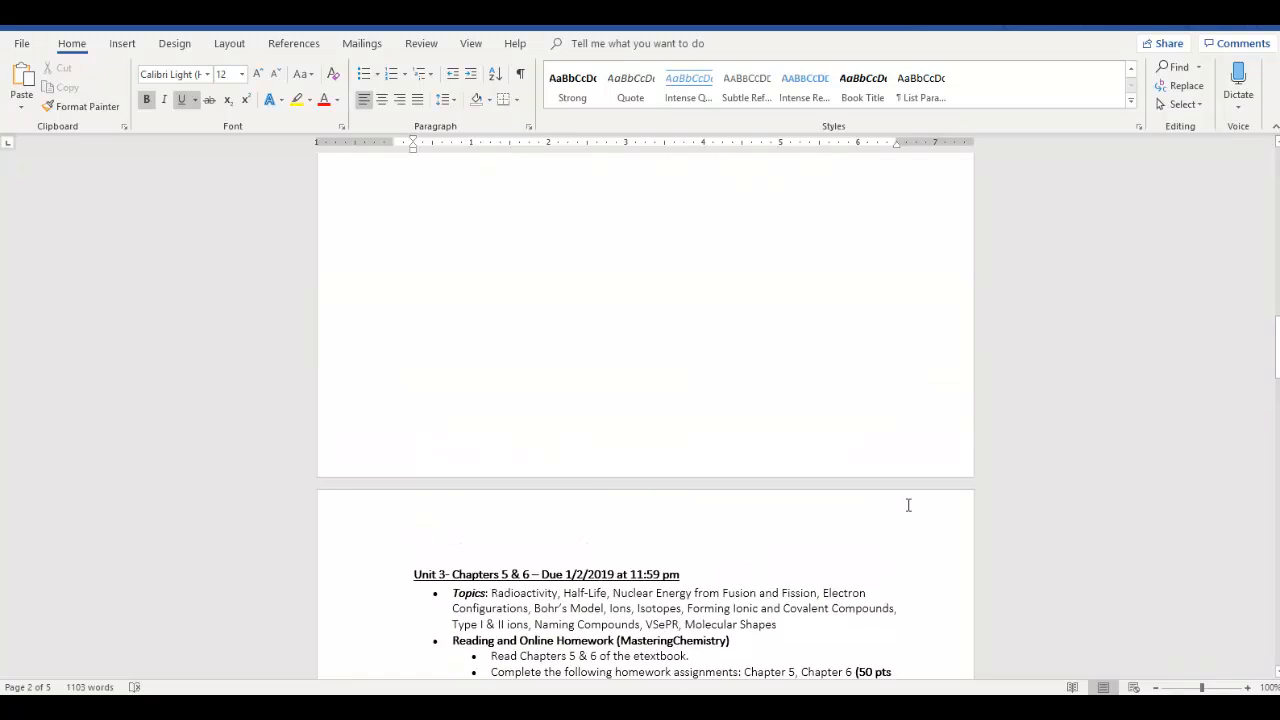
scroll(907, 505, up, 5)
scroll(900, 505, up, 3)
scroll(700, 520, up, 2)
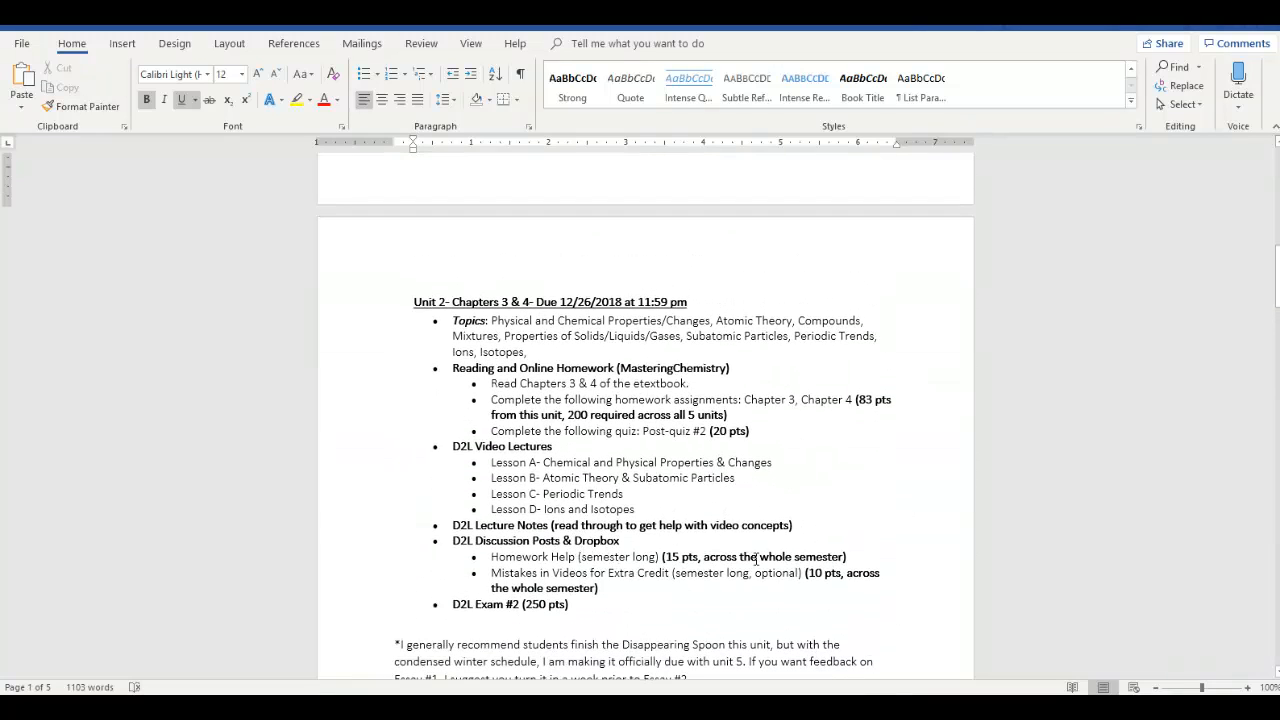
scroll(756, 558, down, 3)
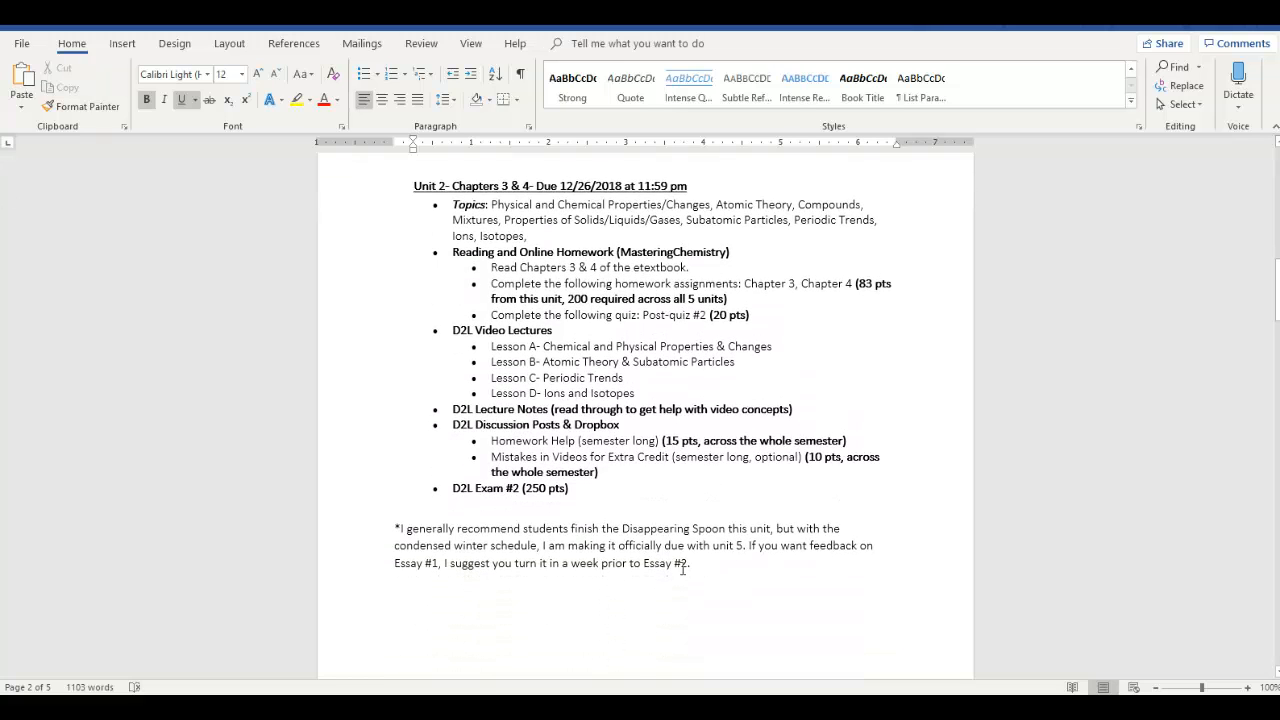
drag(690, 563, 380, 528)
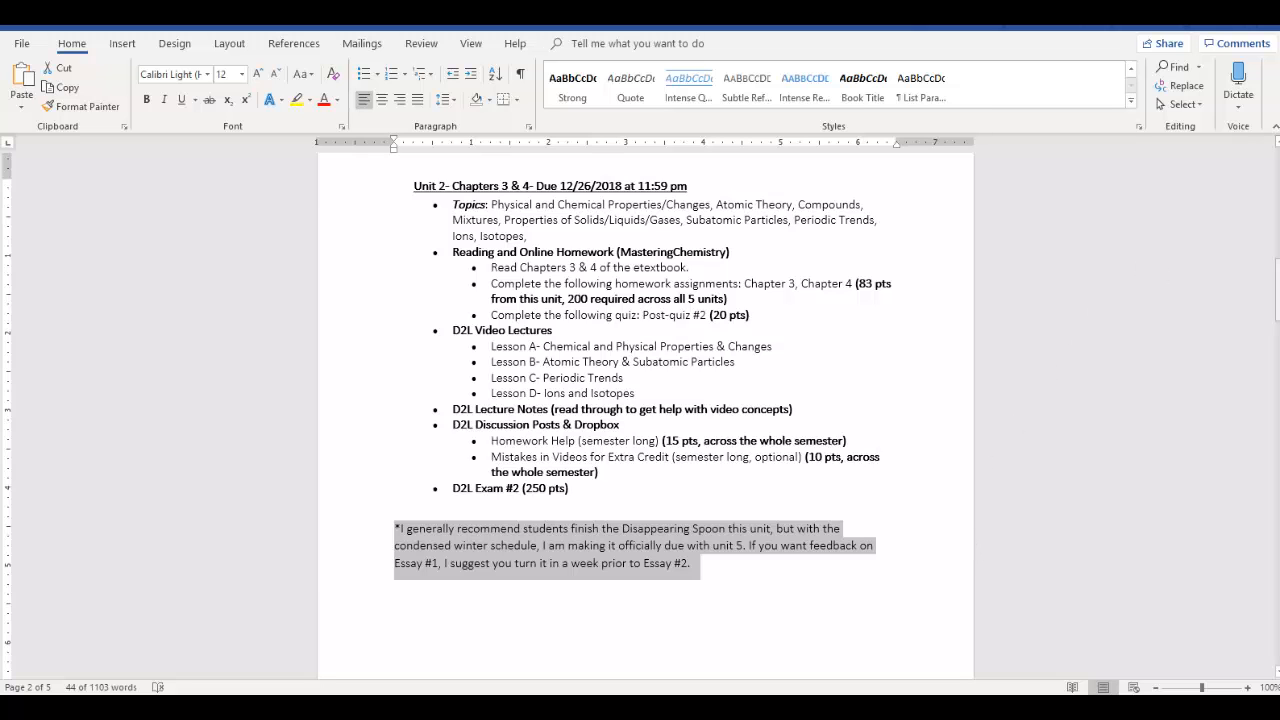
drag(1277, 290, 1277, 600)
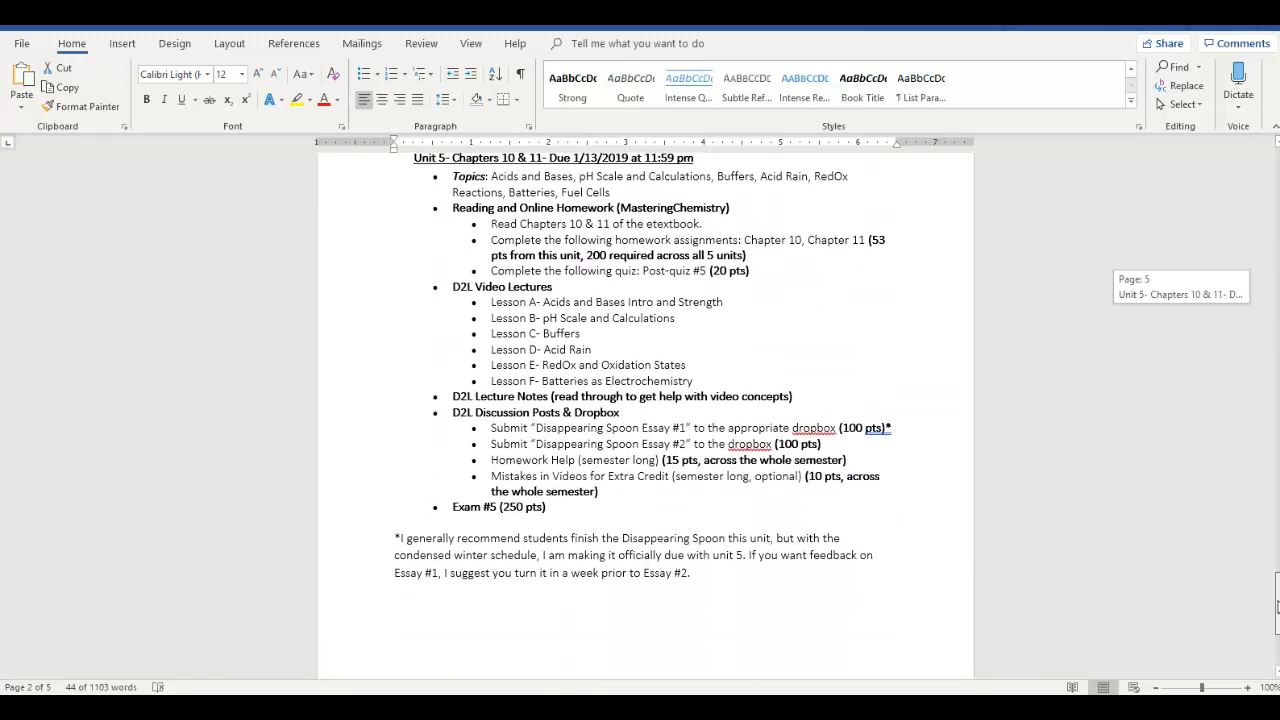
scroll(713, 254, up, 1)
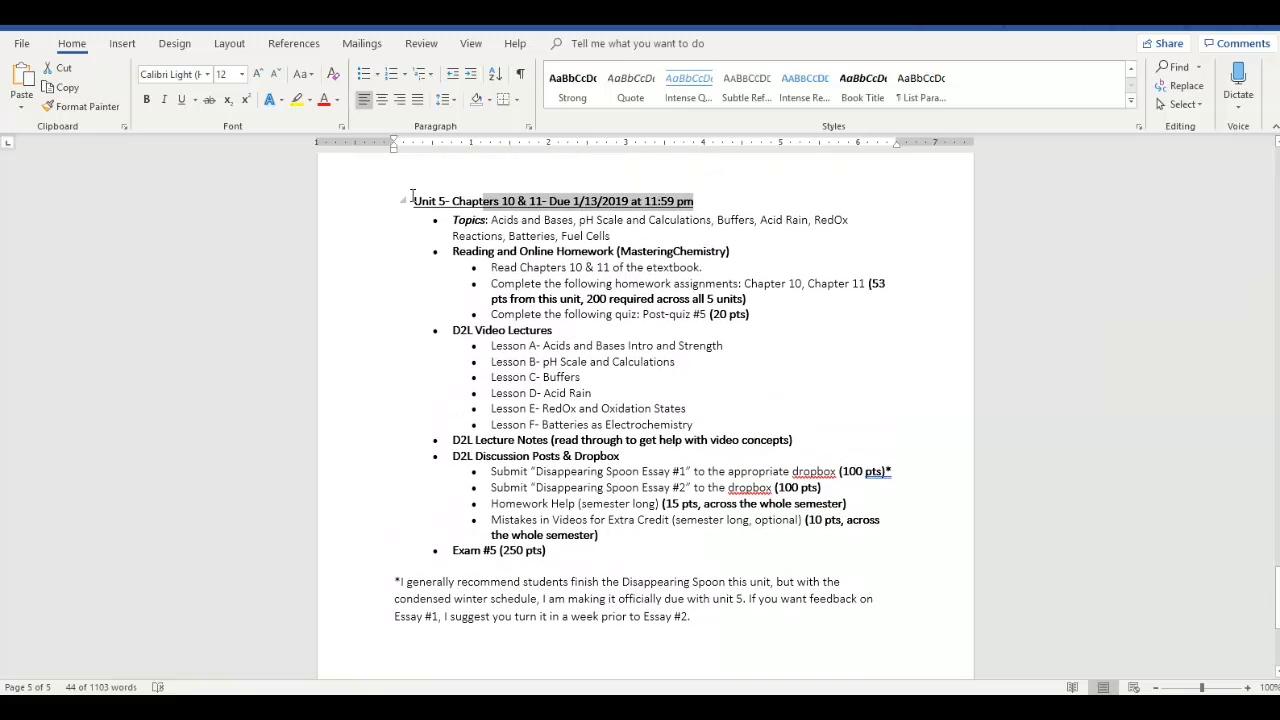
drag(698, 200, 412, 200)
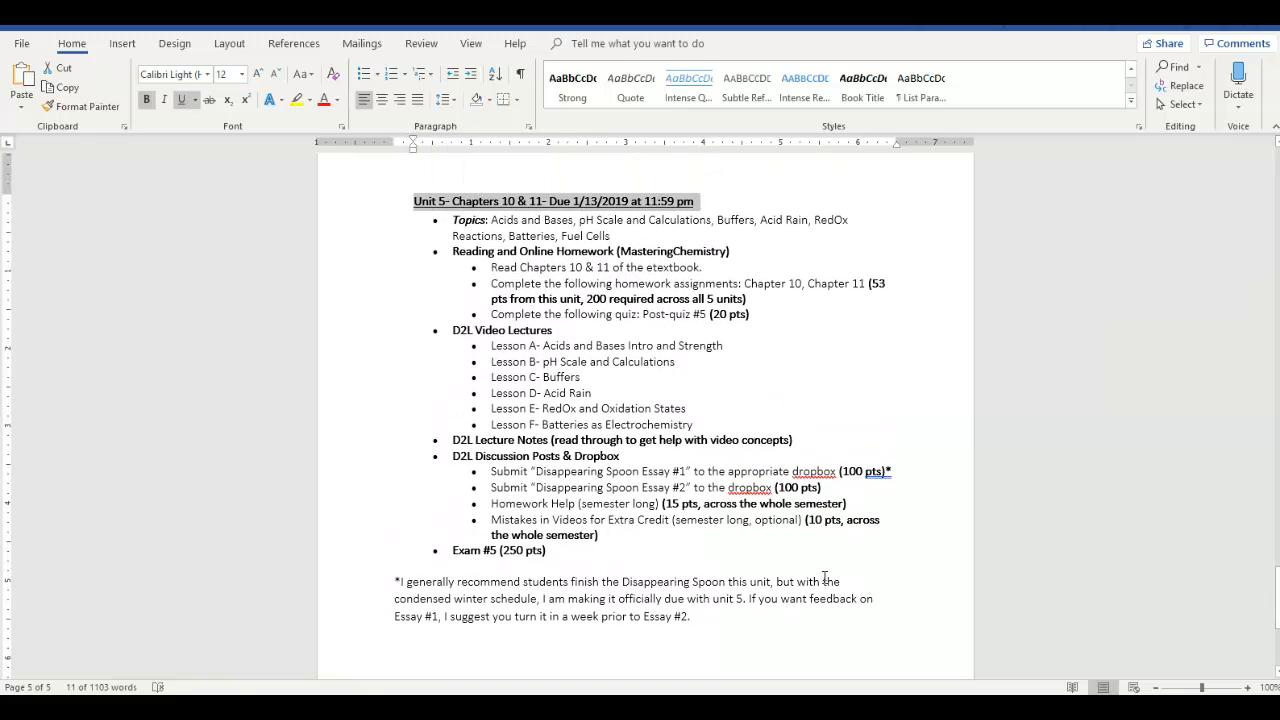
Step: Switch back to the D2L Unit 1 page to review its discussions, readings and Exam #1
key(alt+Tab)
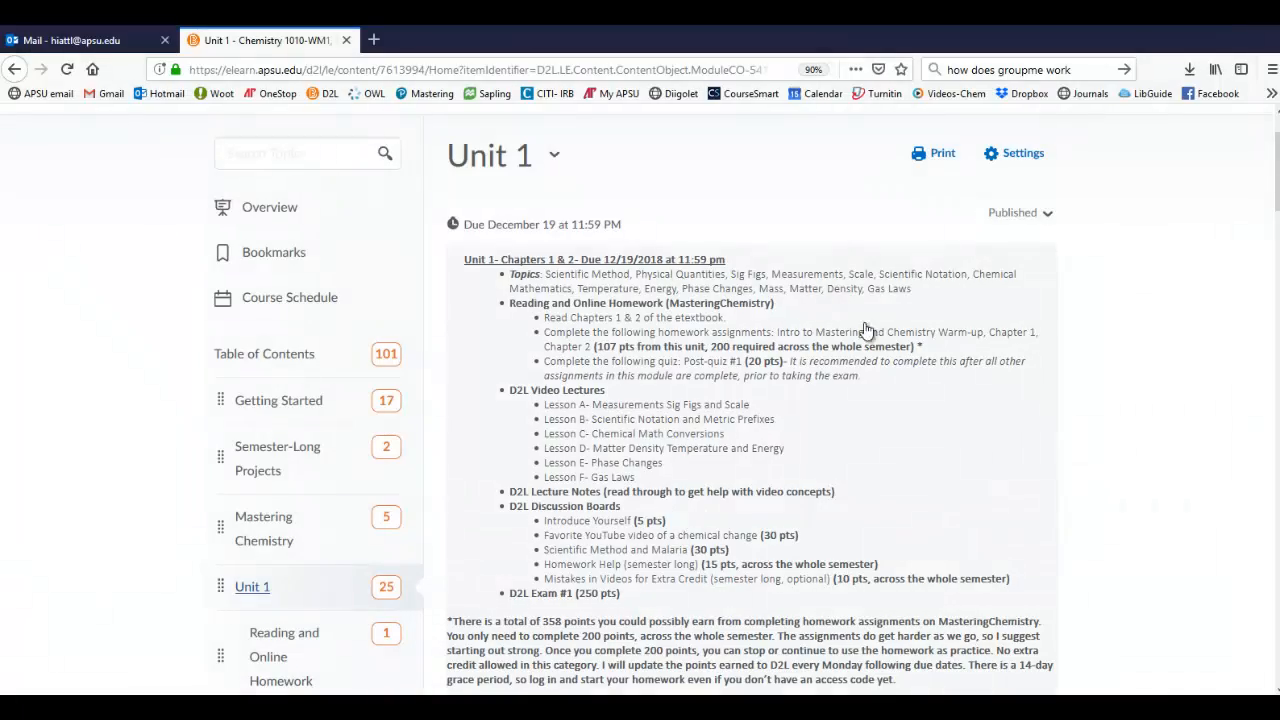
scroll(300, 480, down, 2)
scroll(300, 480, down, 1)
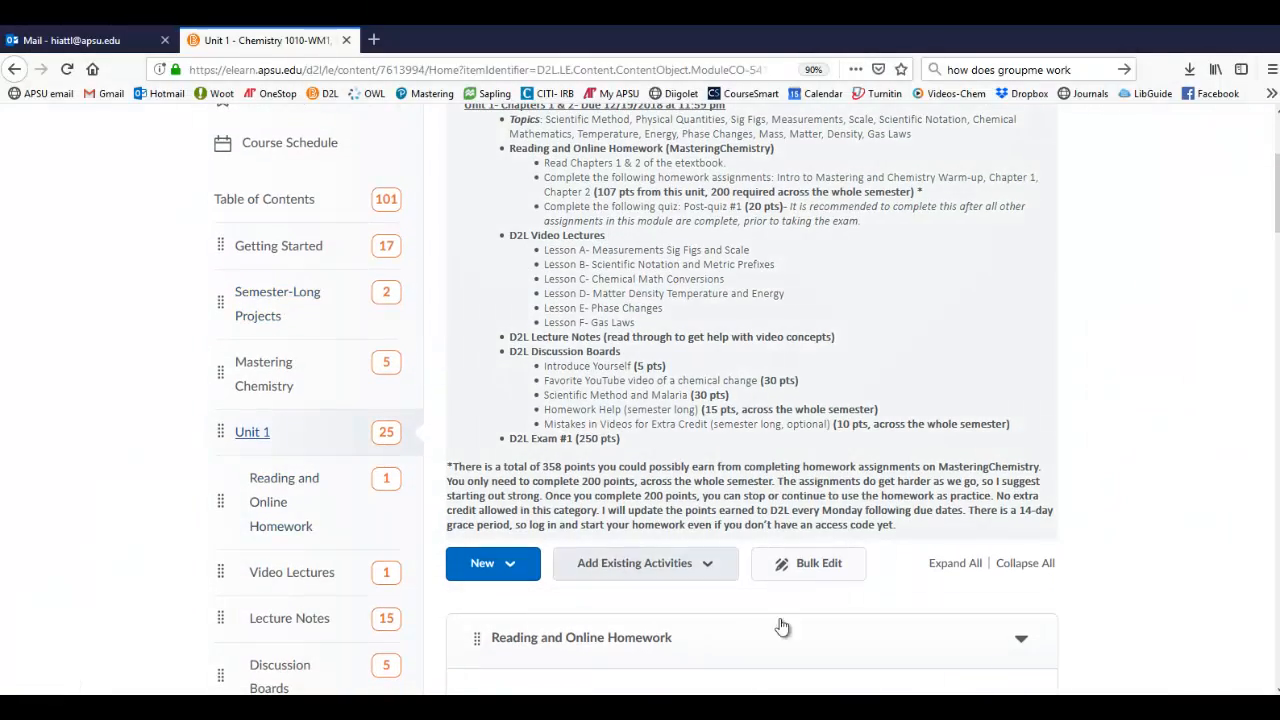
scroll(838, 594, down, 3)
scroll(838, 594, down, 2)
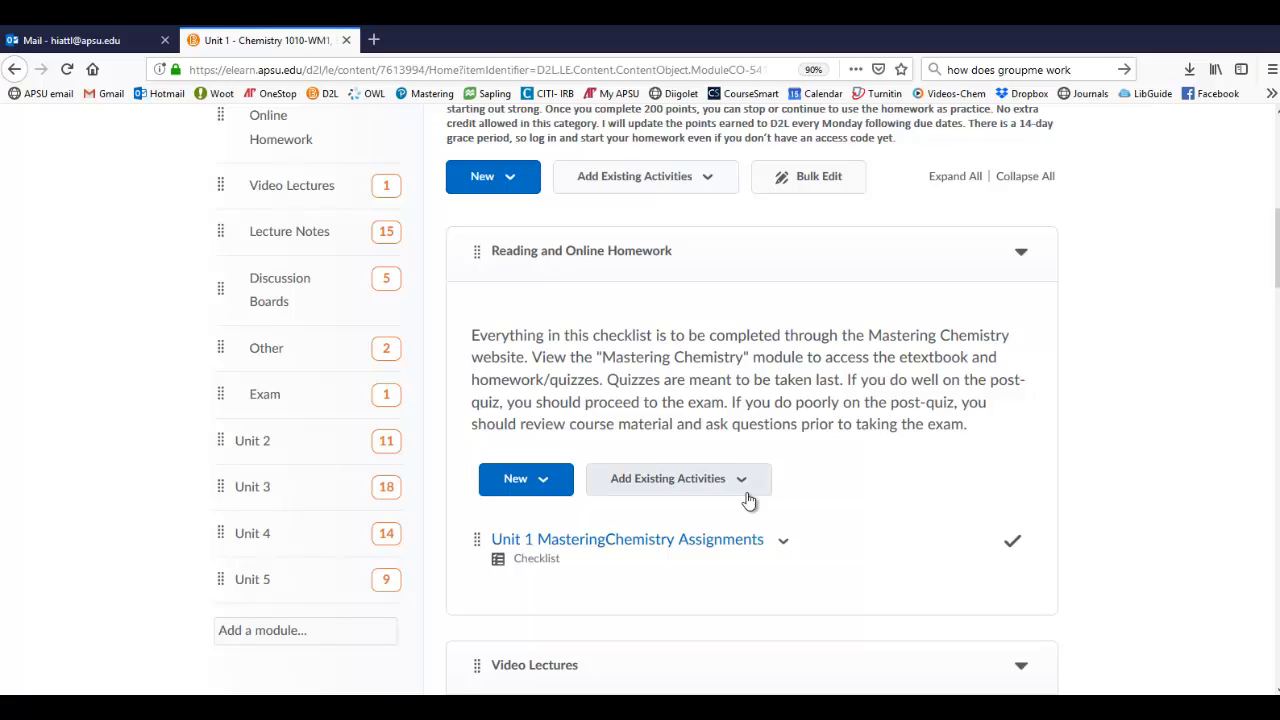
scroll(686, 549, down, 1)
scroll(686, 549, down, 3)
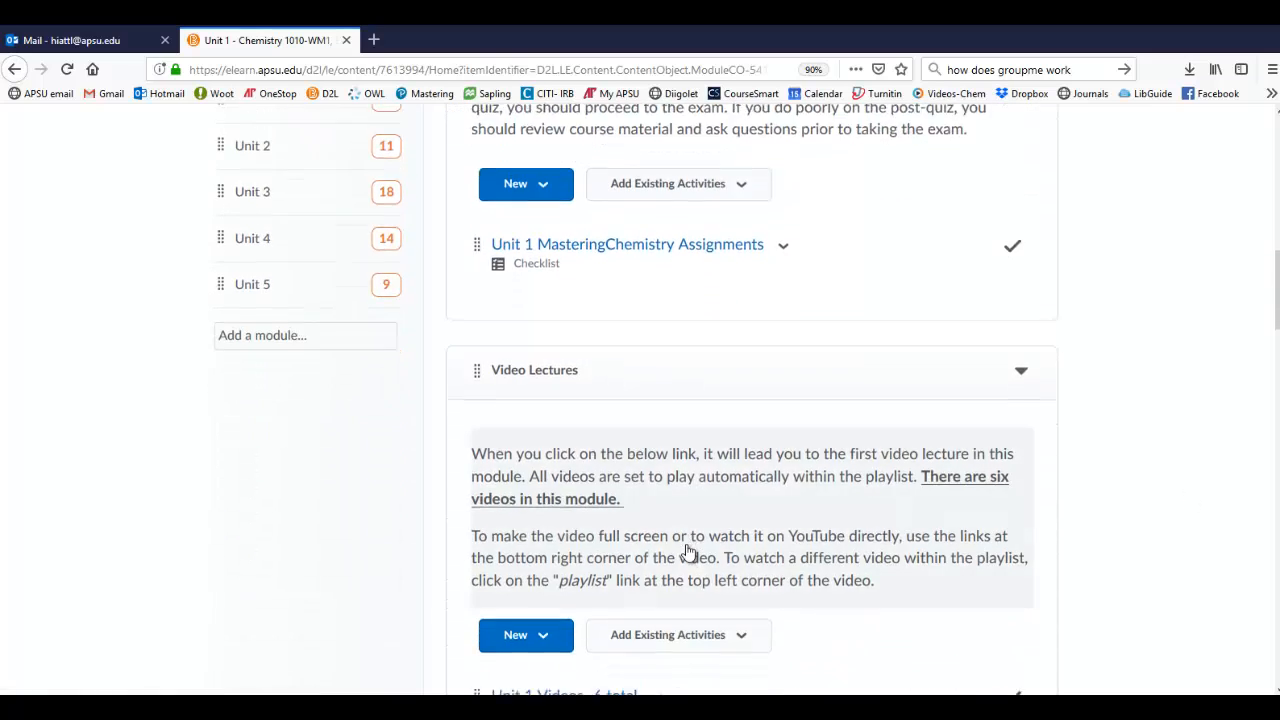
scroll(700, 540, down, 2)
scroll(900, 520, down, 3)
scroll(1024, 504, down, 2)
scroll(1024, 504, down, 3)
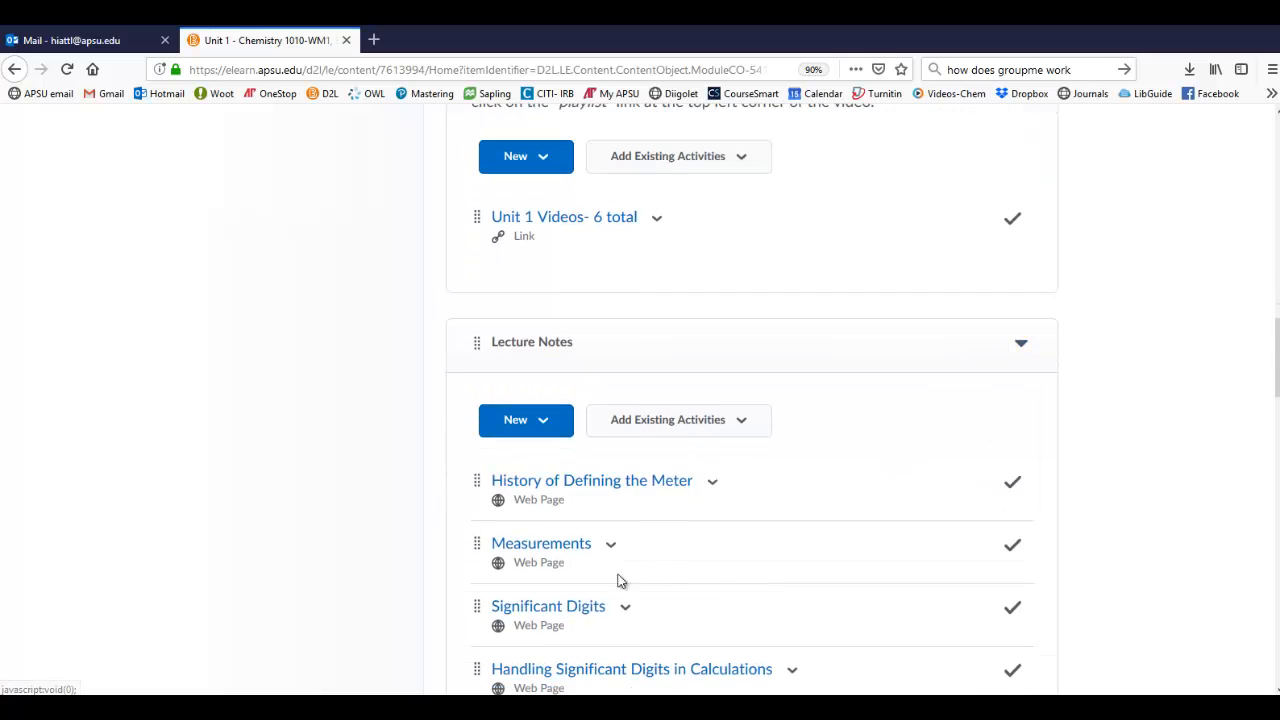
scroll(583, 578, down, 3)
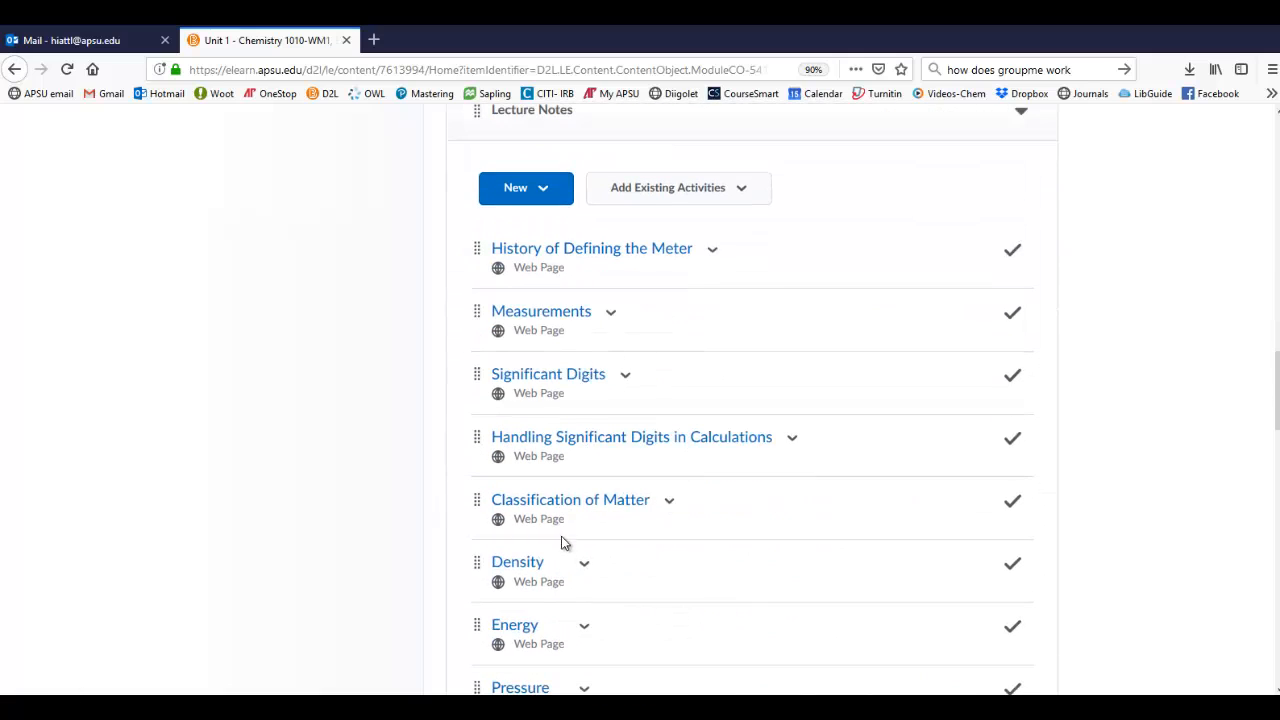
scroll(580, 550, down, 3)
scroll(620, 555, down, 2)
scroll(685, 556, down, 2)
scroll(682, 551, down, 3)
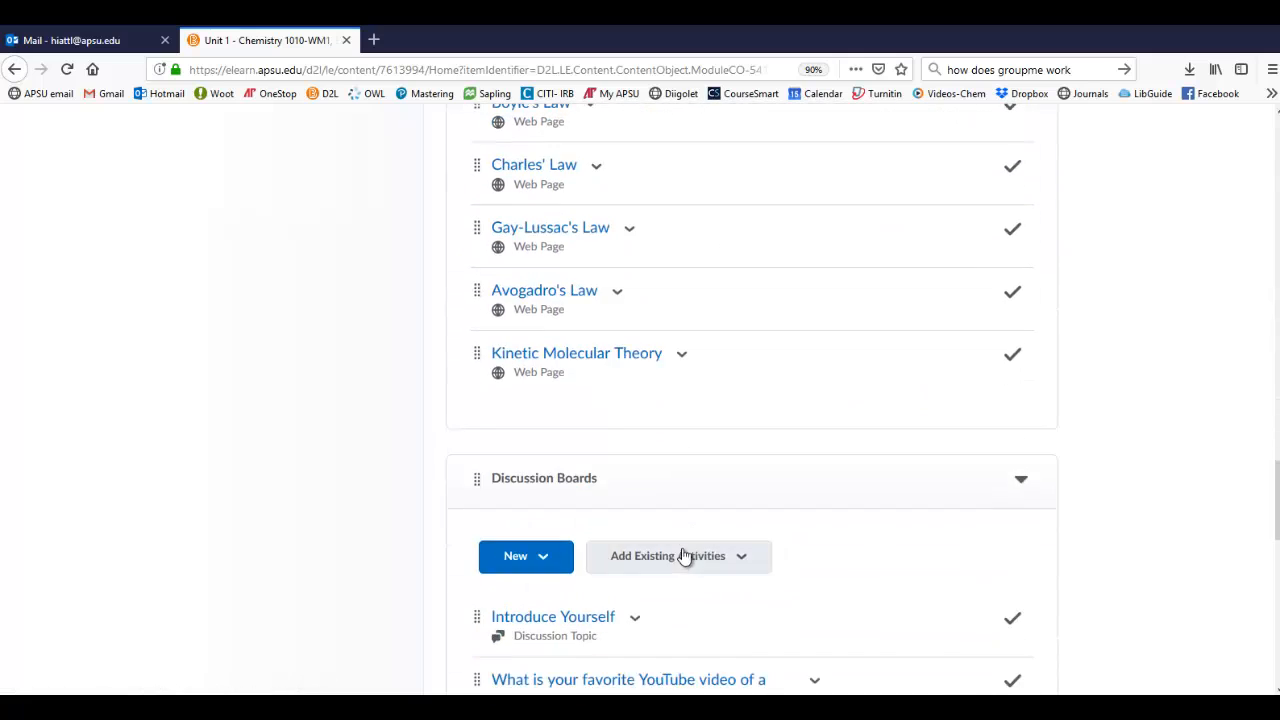
scroll(1128, 426, down, 3)
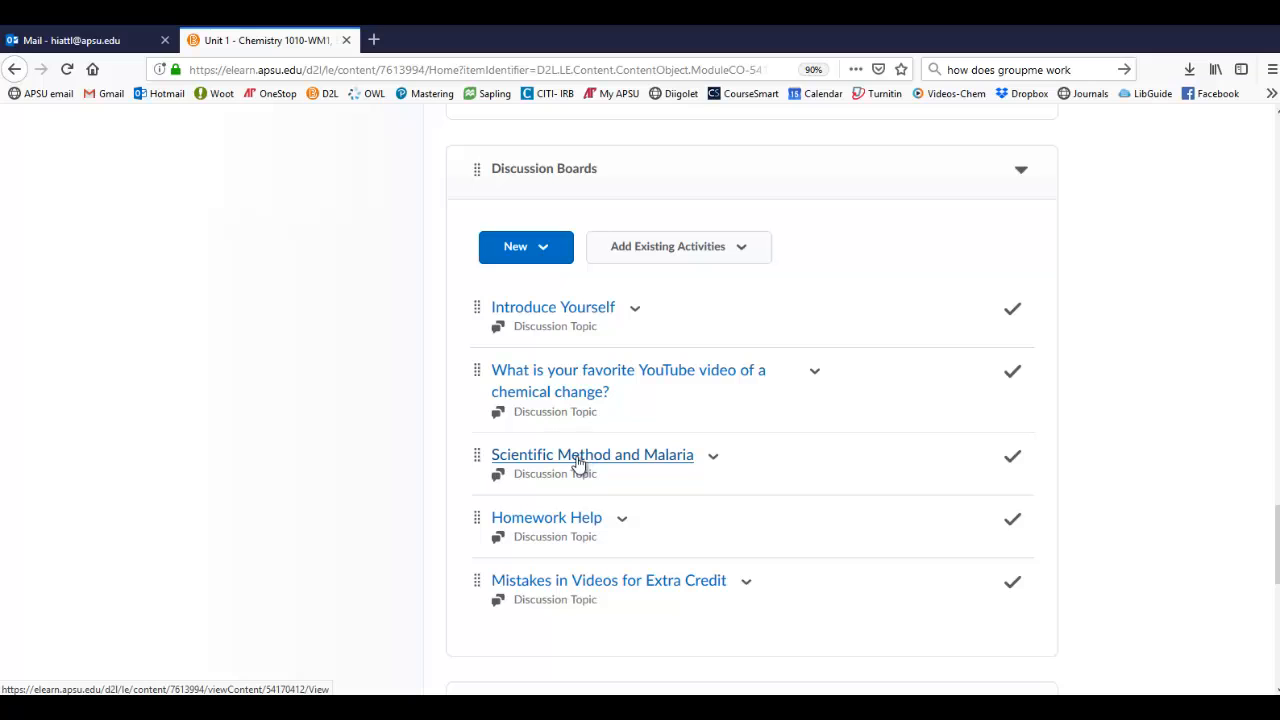
scroll(578, 462, down, 3)
scroll(578, 462, down, 1)
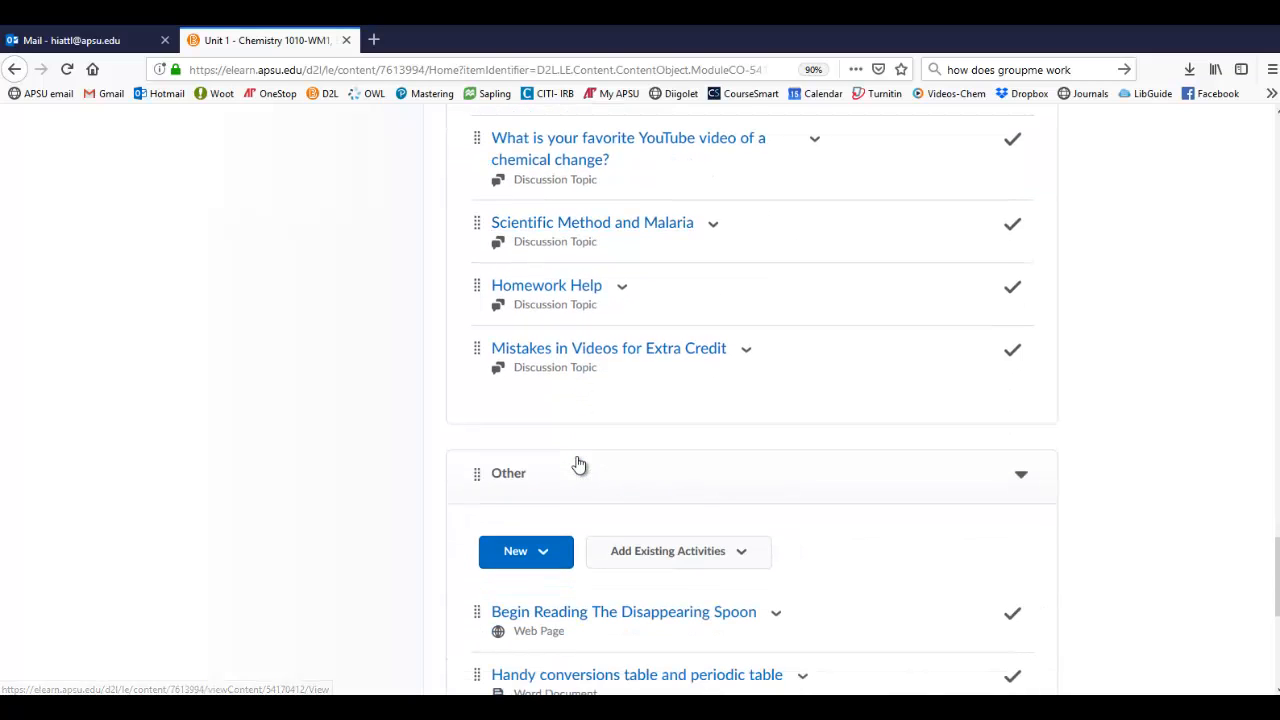
scroll(606, 420, up, 1)
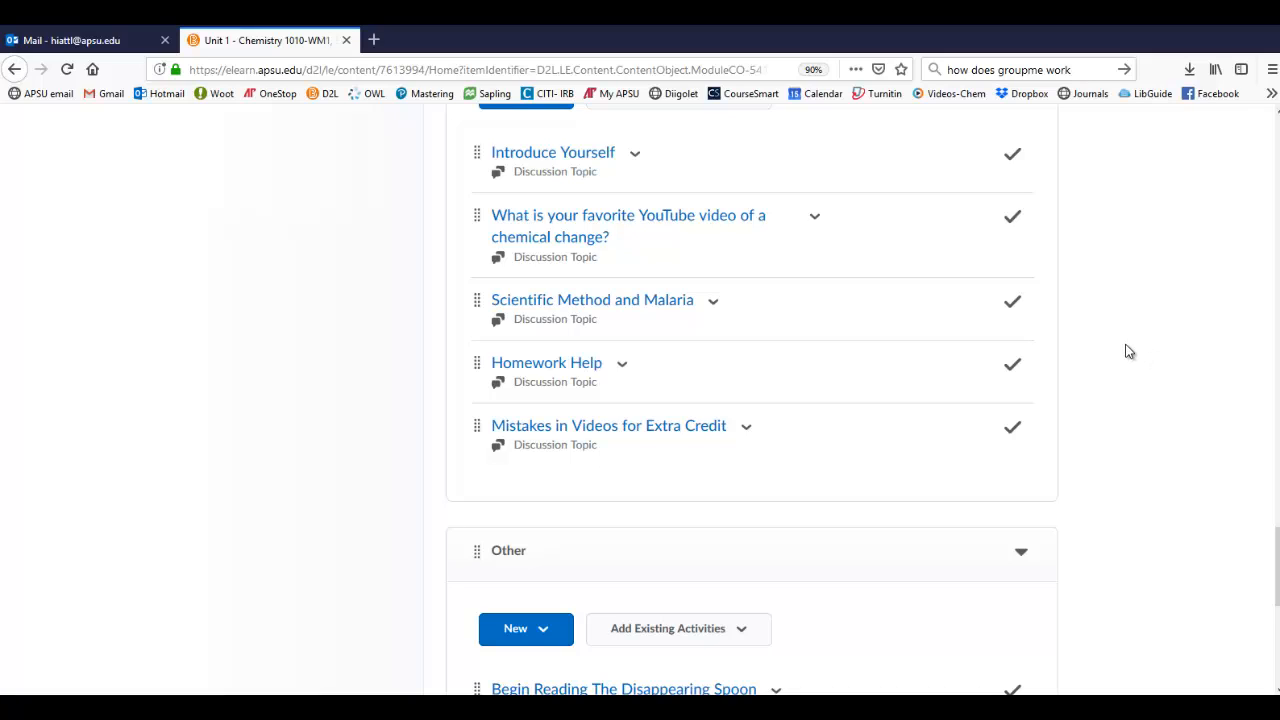
scroll(1128, 350, down, 3)
scroll(1122, 385, down, 2)
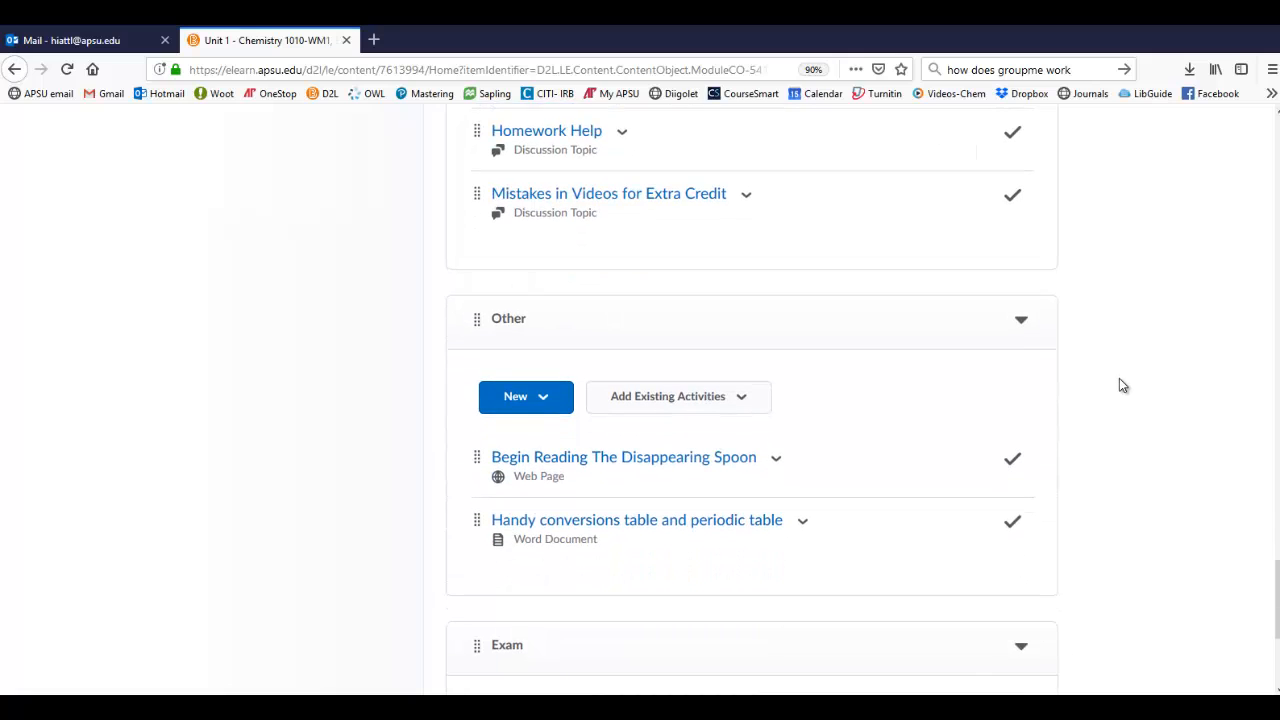
scroll(1118, 378, down, 3)
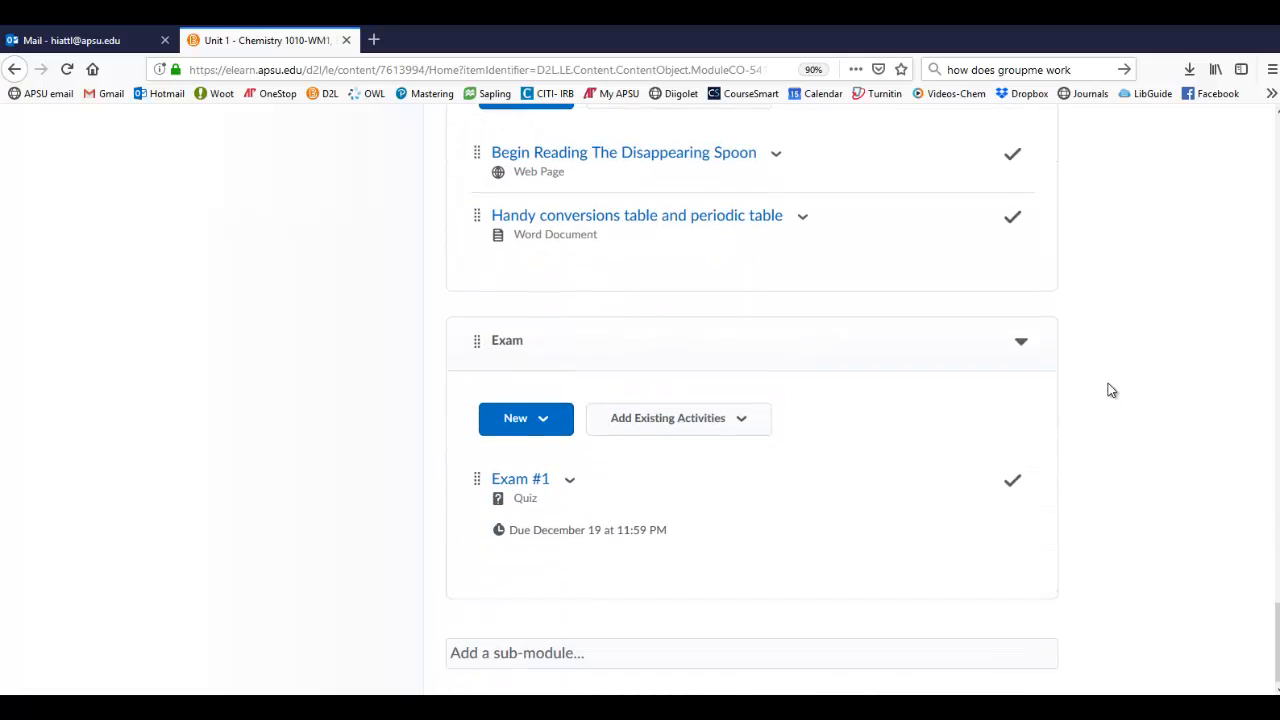
scroll(1108, 383, up, 5)
scroll(1108, 383, up, 5)
scroll(1108, 390, up, 5)
scroll(1108, 390, up, 5)
scroll(1108, 390, up, 3)
Step: Open the 'Unit 1 Videos- 6 total' playlist and show its list of six lessons
click(563, 372)
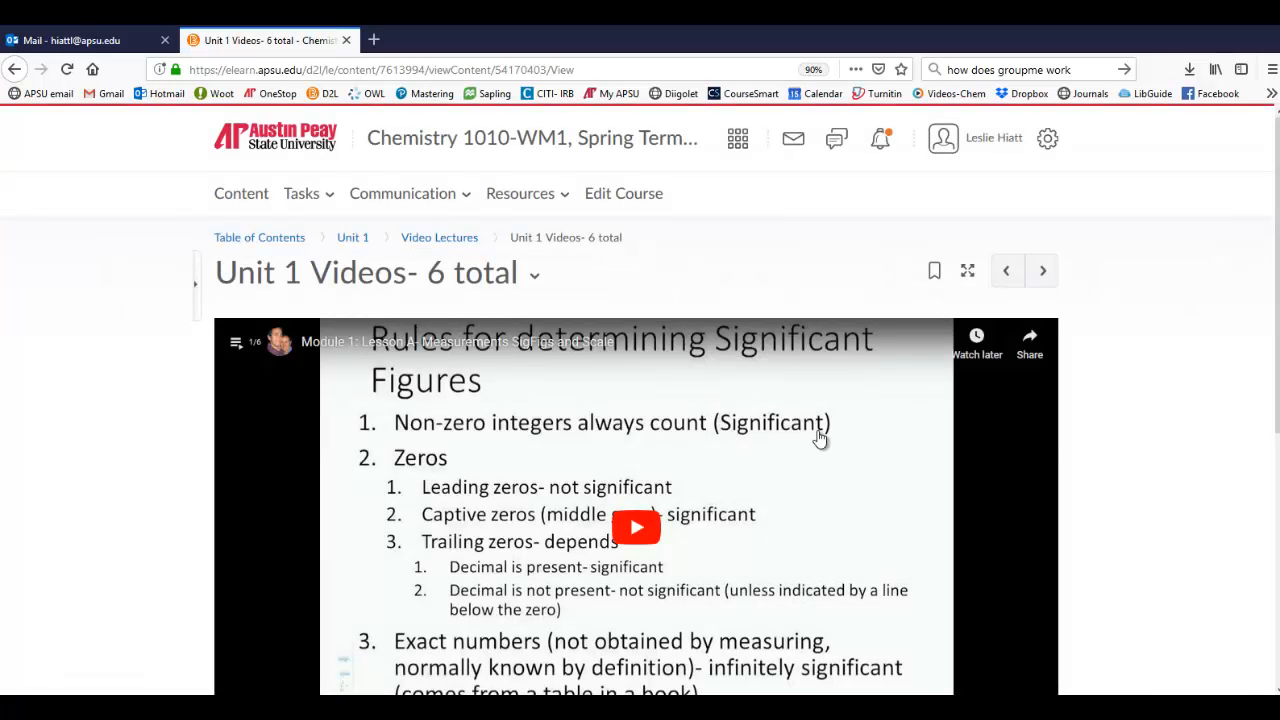
scroll(1118, 456, down, 2)
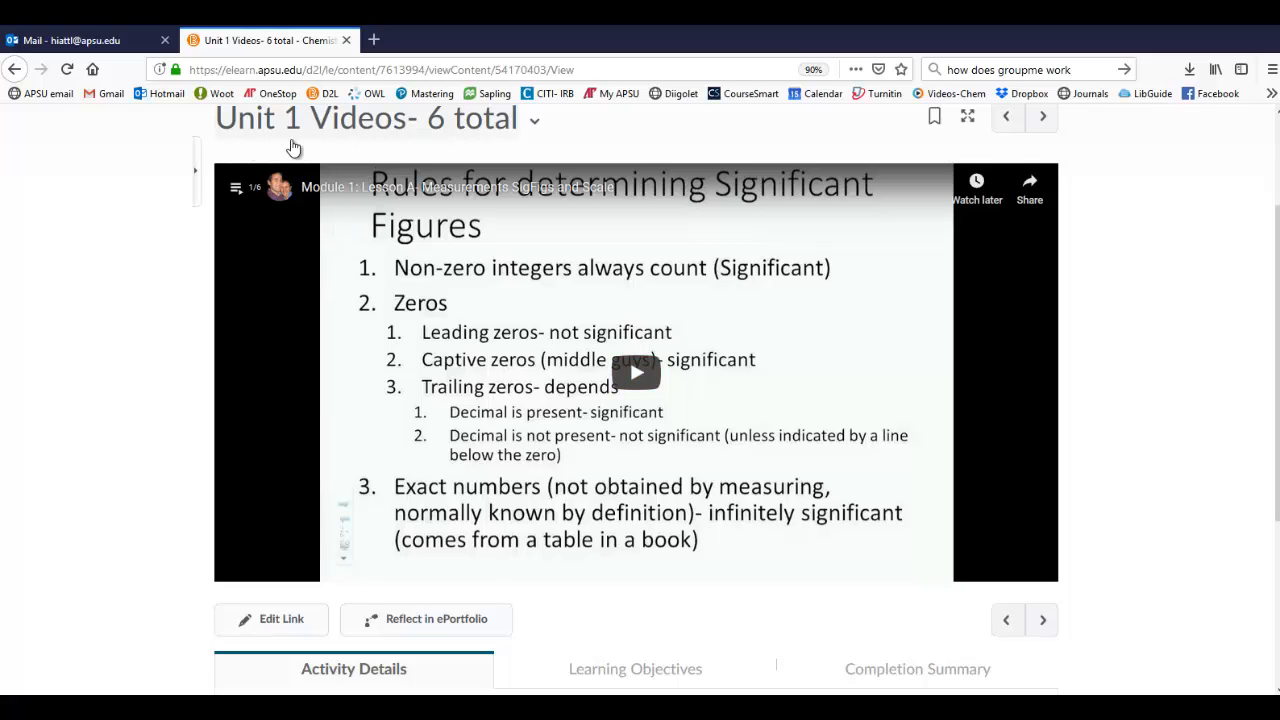
click(250, 190)
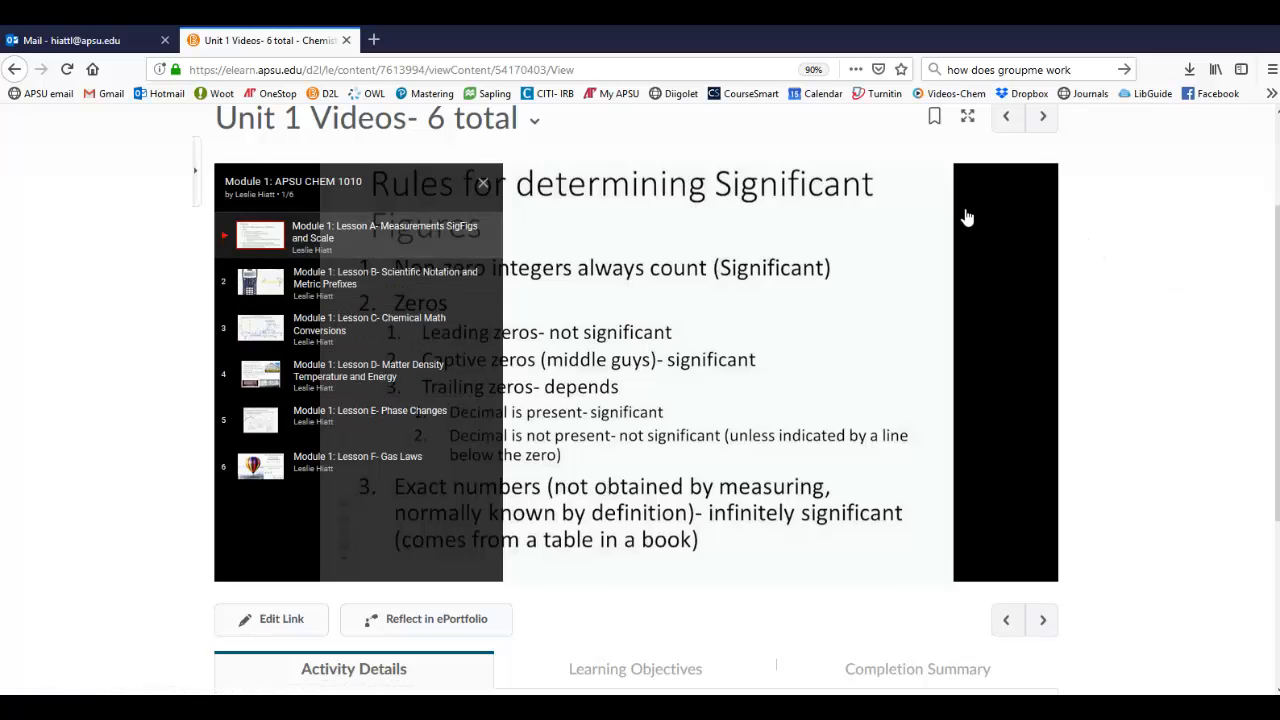
scroll(964, 208, up, 3)
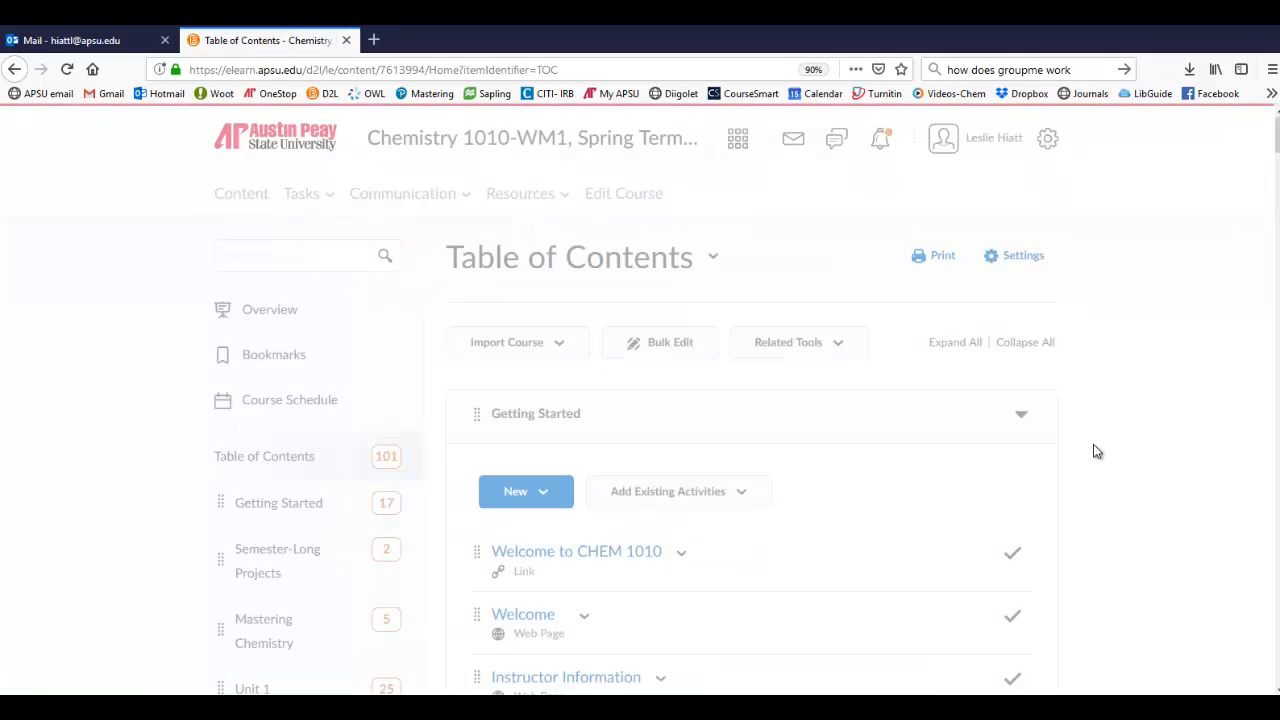
scroll(1093, 444, down, 1)
scroll(1100, 449, down, 3)
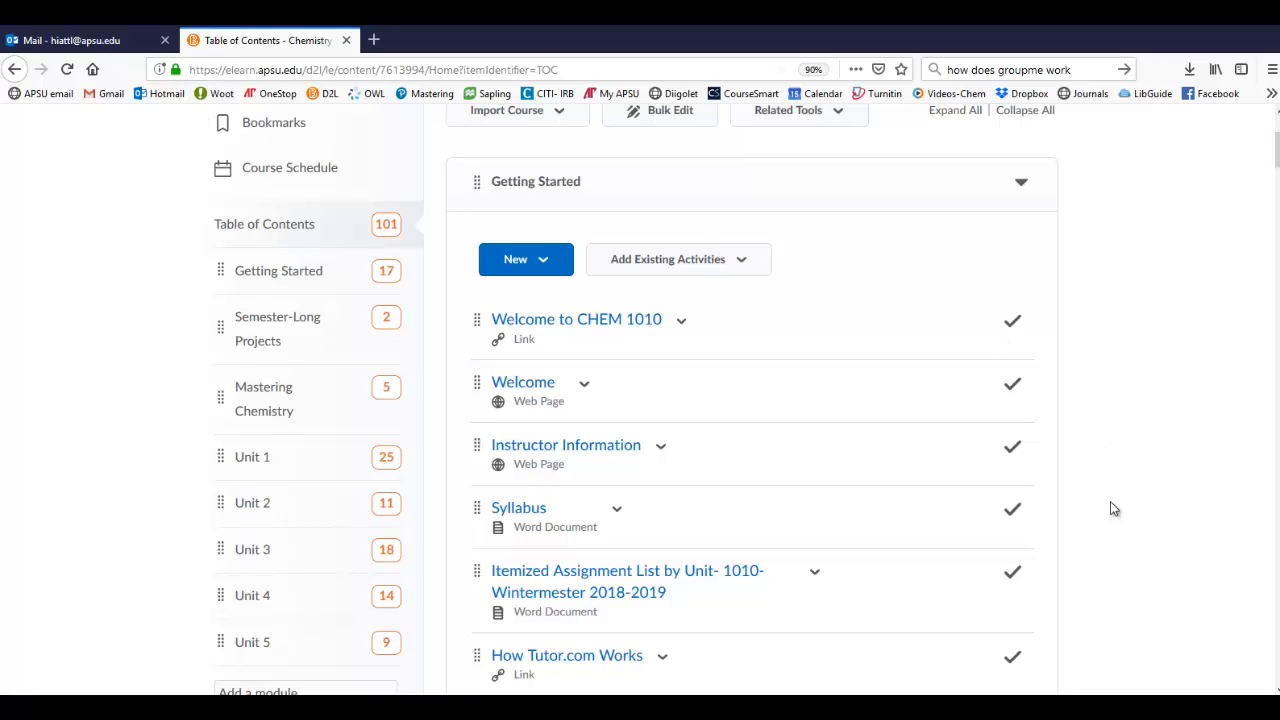
scroll(1114, 508, down, 2)
scroll(1114, 508, down, 1)
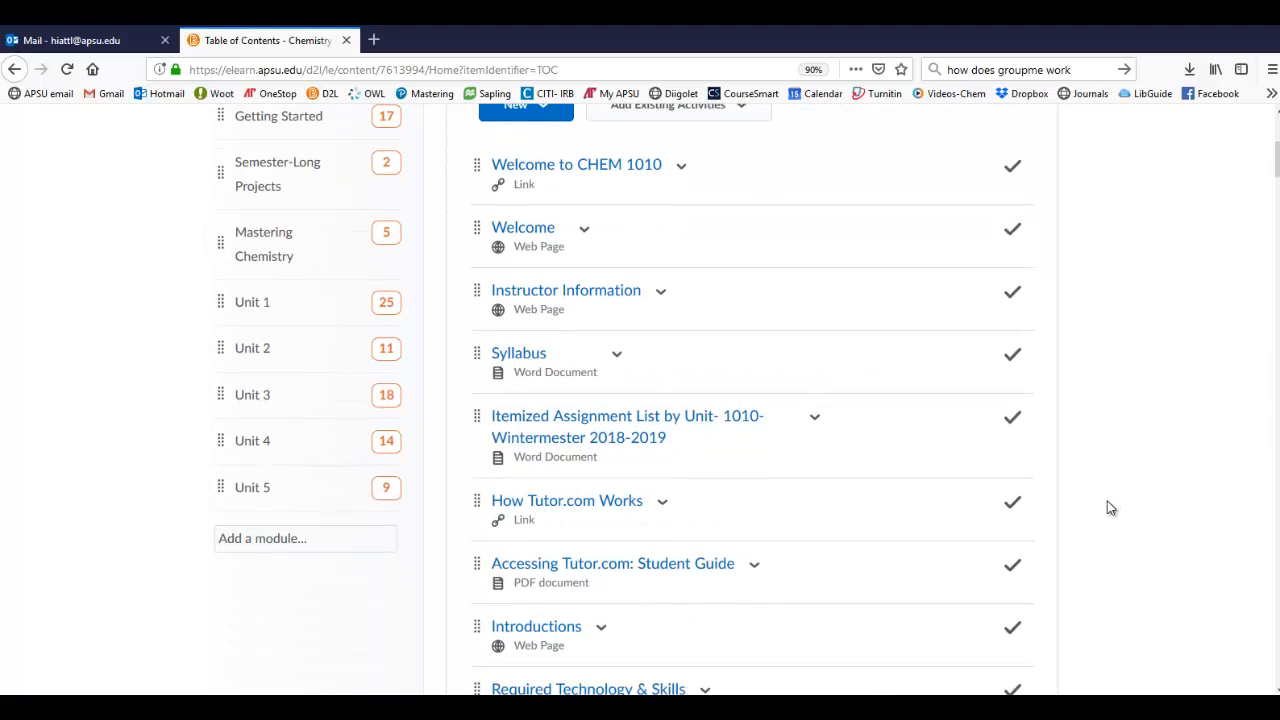
scroll(1110, 508, down, 1)
scroll(1110, 508, down, 1)
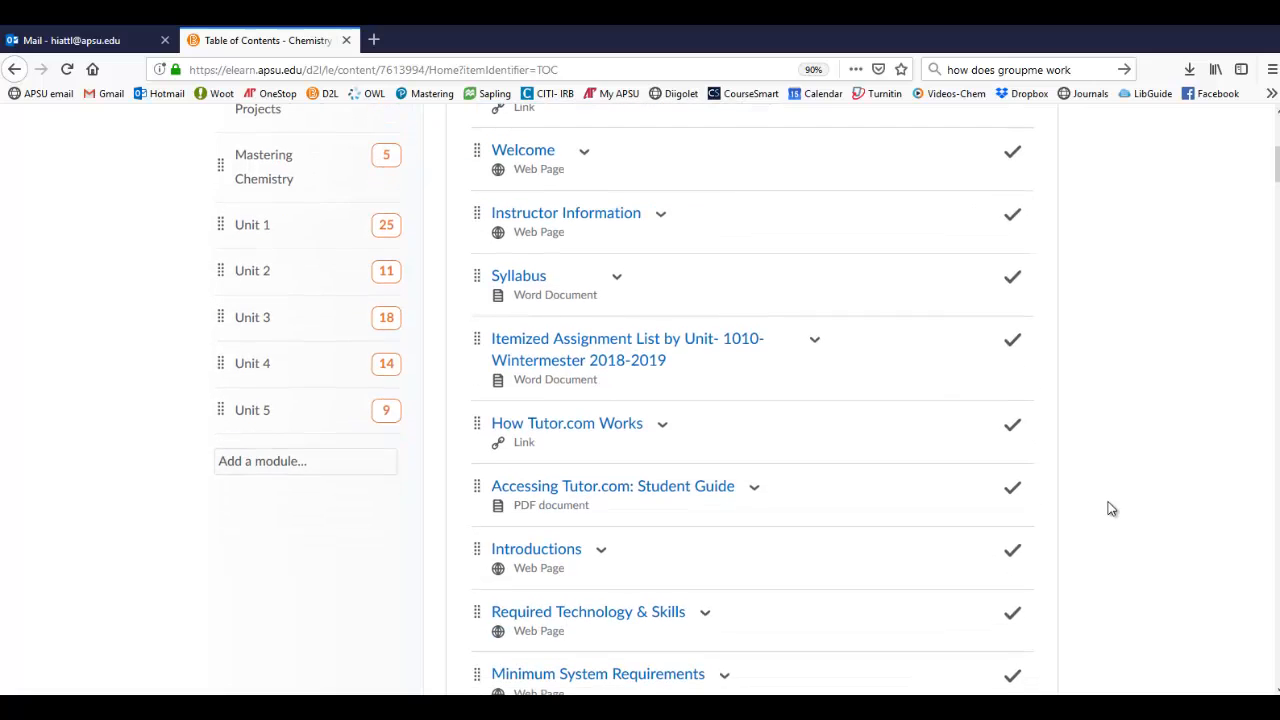
scroll(1110, 508, down, 1)
scroll(1110, 508, down, 1)
scroll(1110, 509, down, 2)
scroll(1110, 509, down, 1)
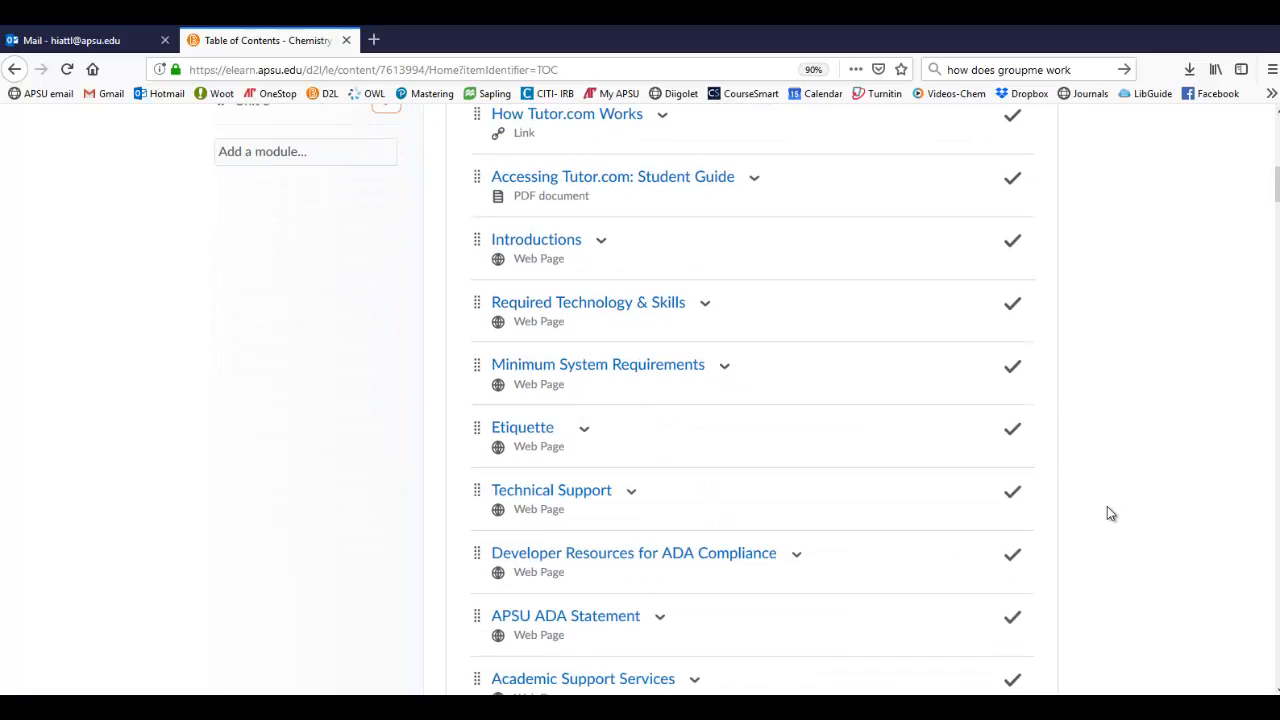
scroll(1107, 506, up, 2)
scroll(1107, 506, up, 1)
scroll(1107, 506, up, 1)
scroll(1107, 511, down, 6)
scroll(1106, 524, down, 5)
scroll(1106, 524, up, 3)
scroll(1106, 524, up, 1)
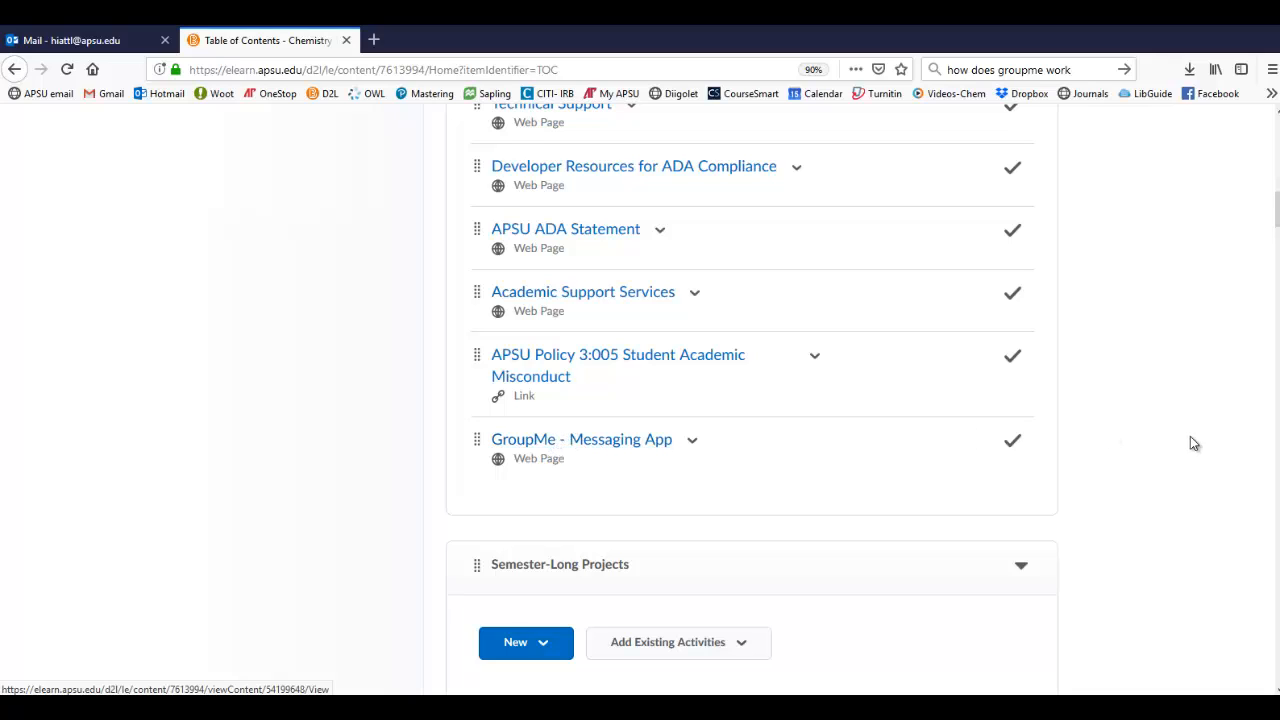
drag(1276, 212, 1276, 120)
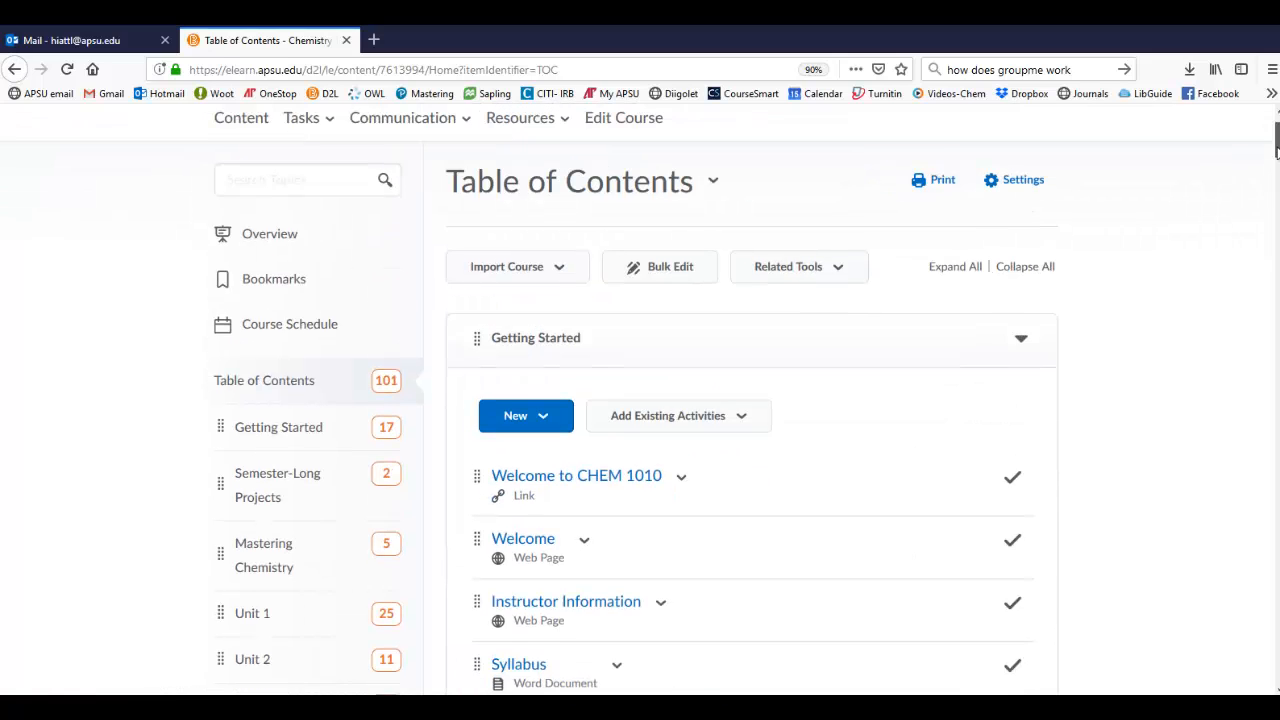
scroll(1174, 233, up, 1)
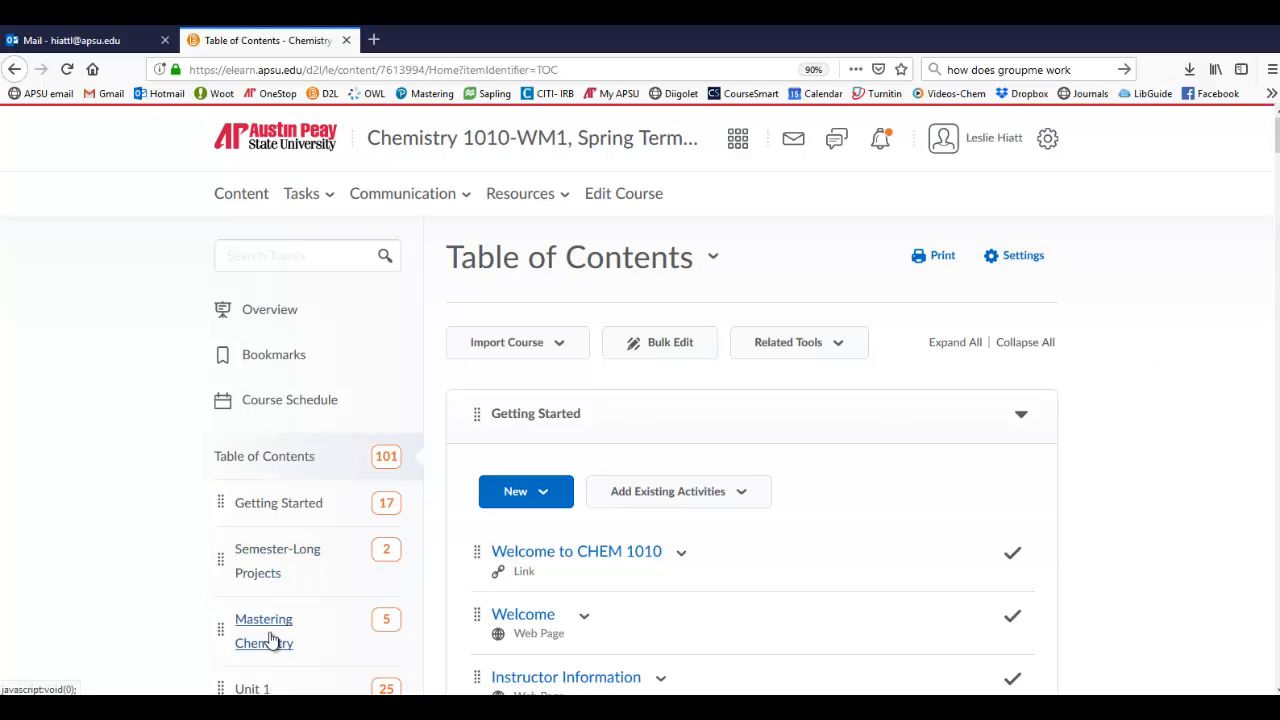
Step: Go to the Semester-Long Projects module listing the Homework Help and Mistakes in Videos discussions
click(300, 555)
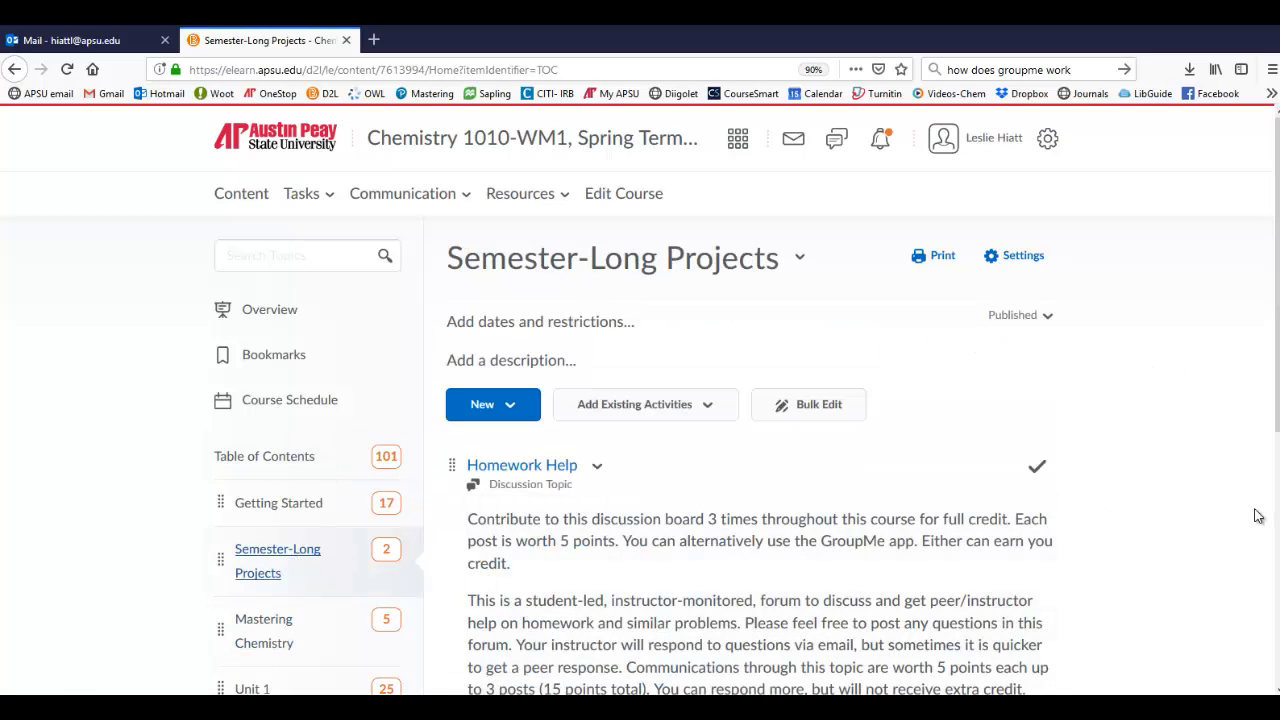
scroll(1213, 528, down, 2)
scroll(1213, 528, down, 2)
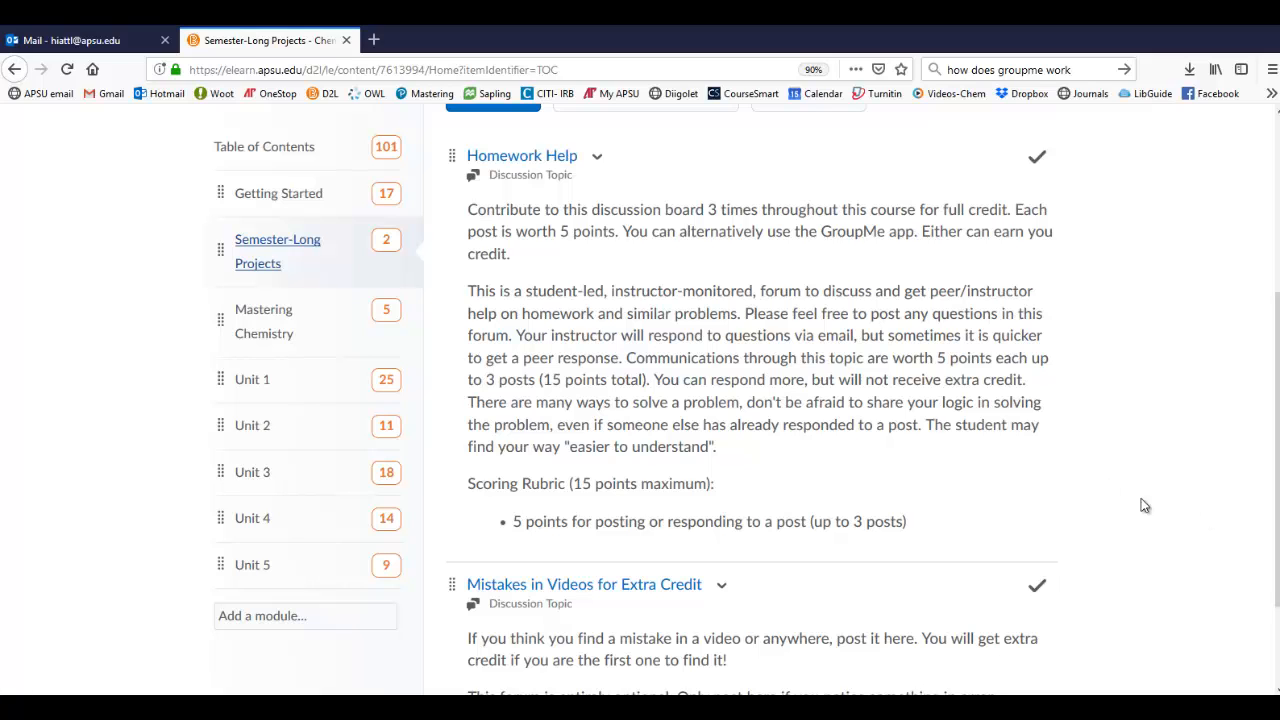
scroll(1072, 499, down, 1)
scroll(1072, 499, down, 1)
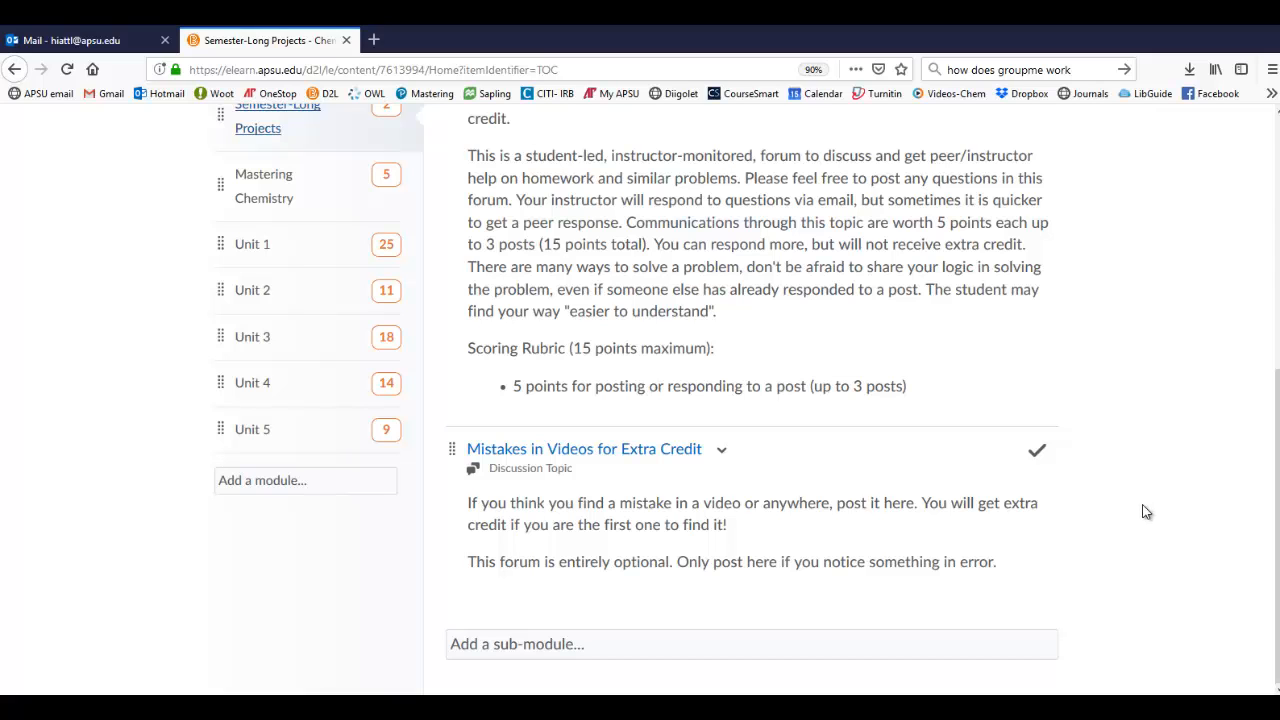
scroll(656, 495, up, 1)
scroll(656, 495, up, 3)
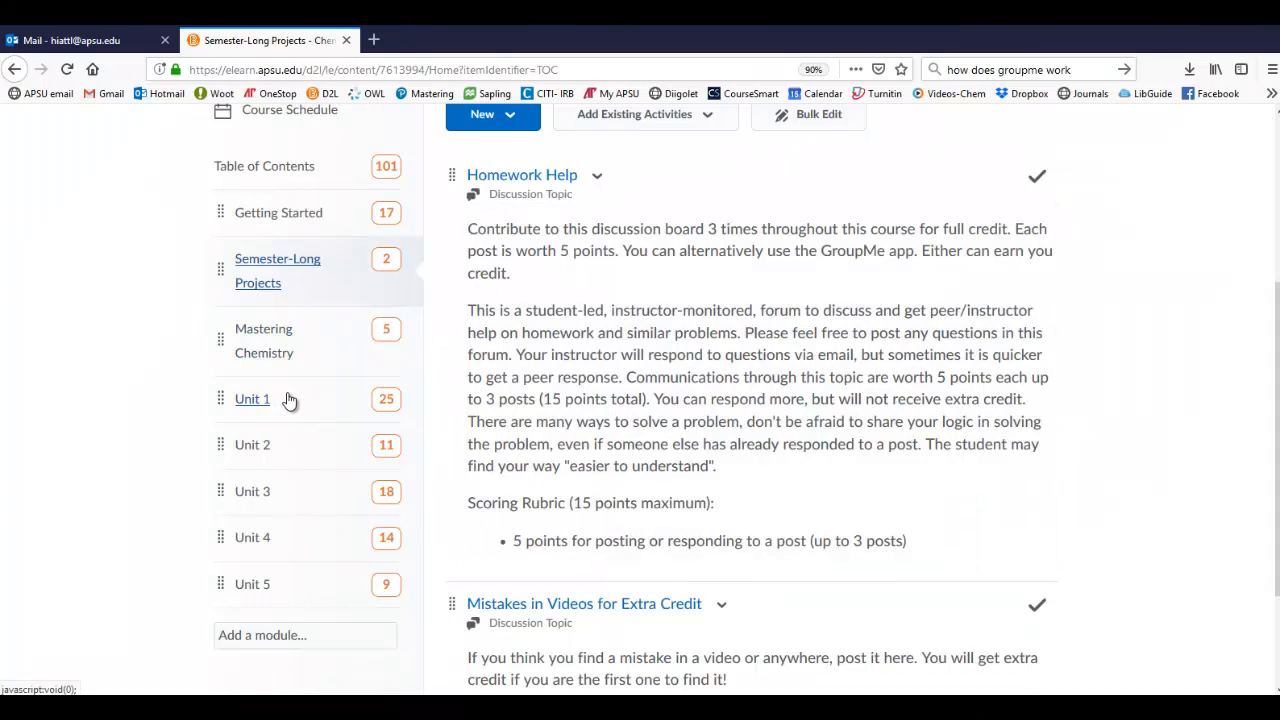
Step: View the Mastering Chemistry module, then Unit 1 with its Reading and Online Homework checklist
click(318, 340)
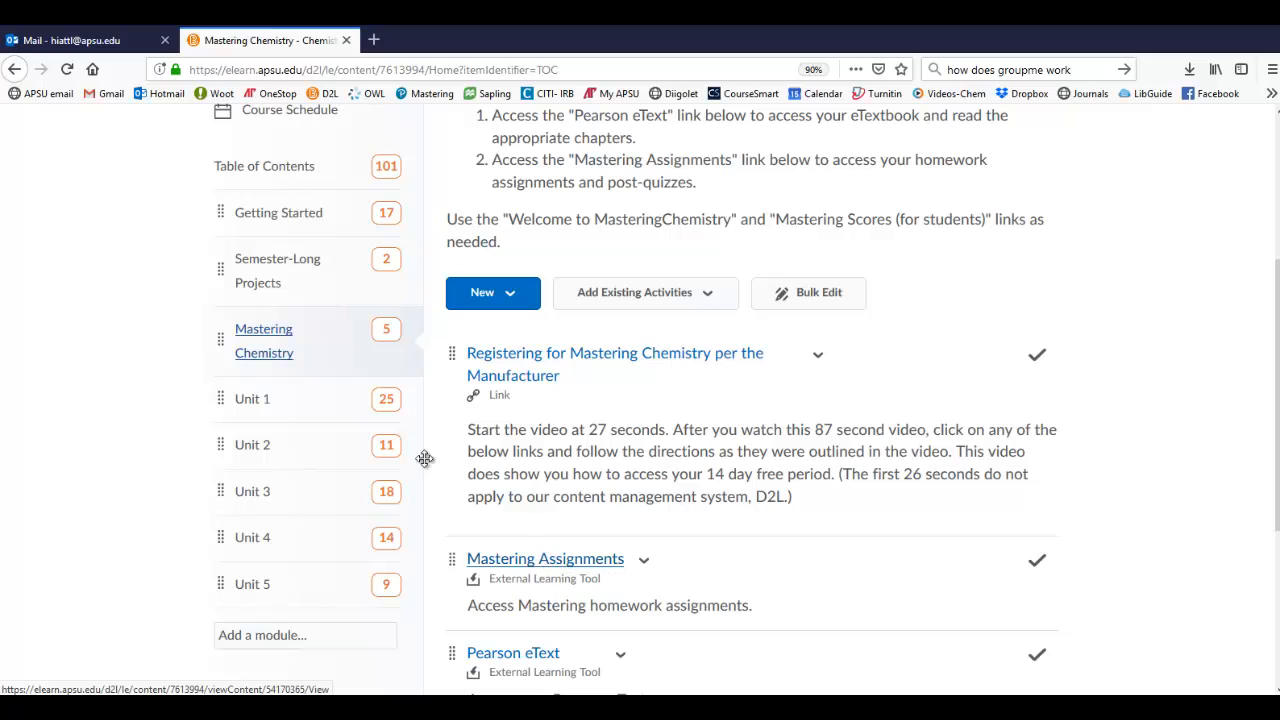
click(252, 399)
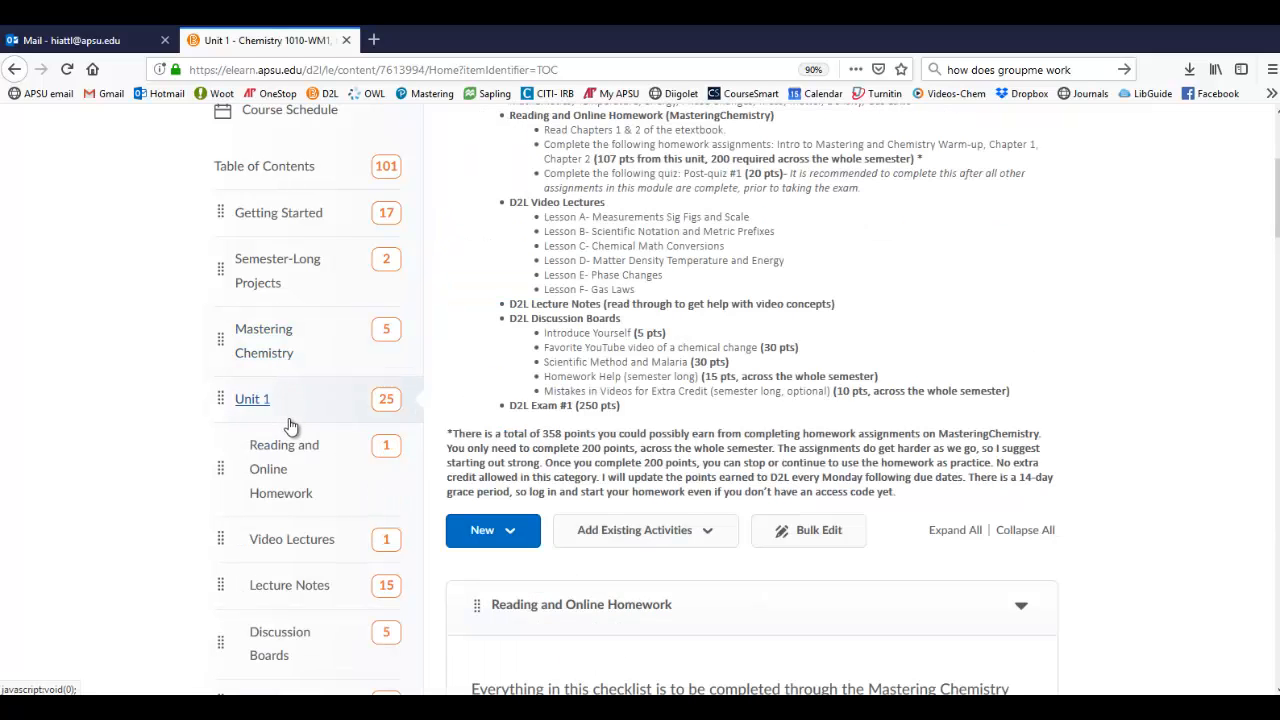
scroll(284, 647, down, 2)
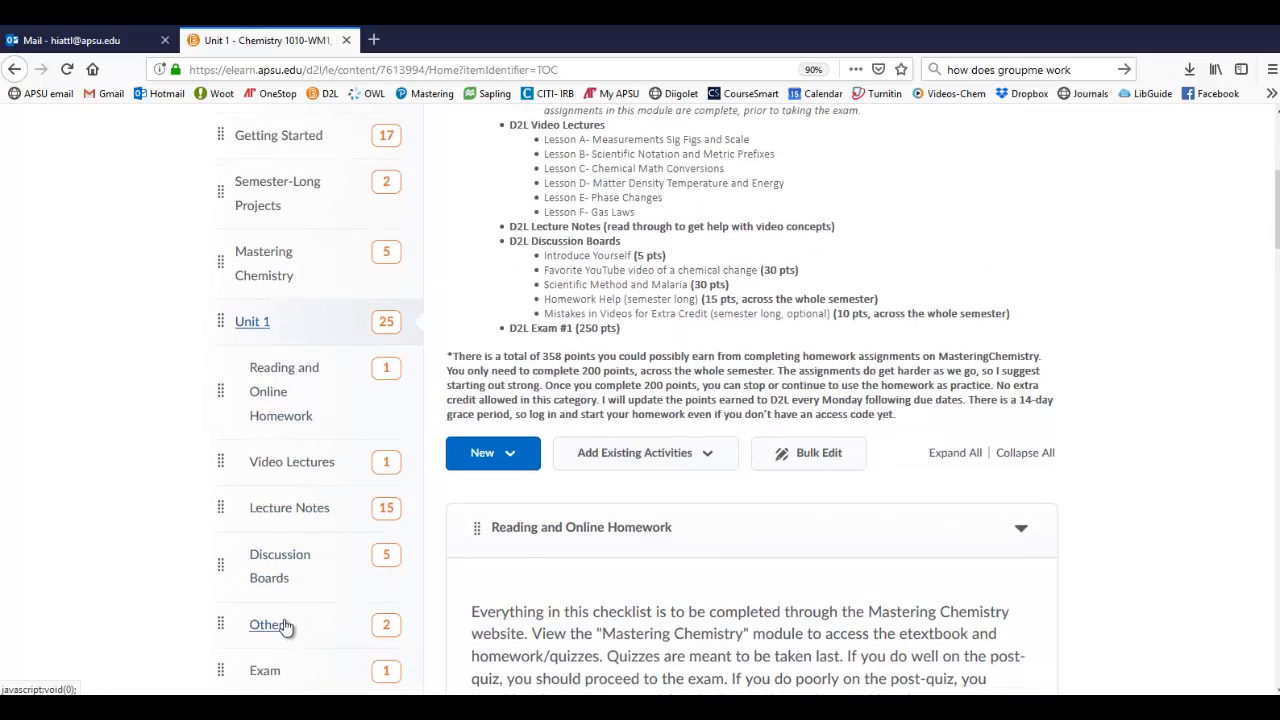
scroll(140, 566, down, 5)
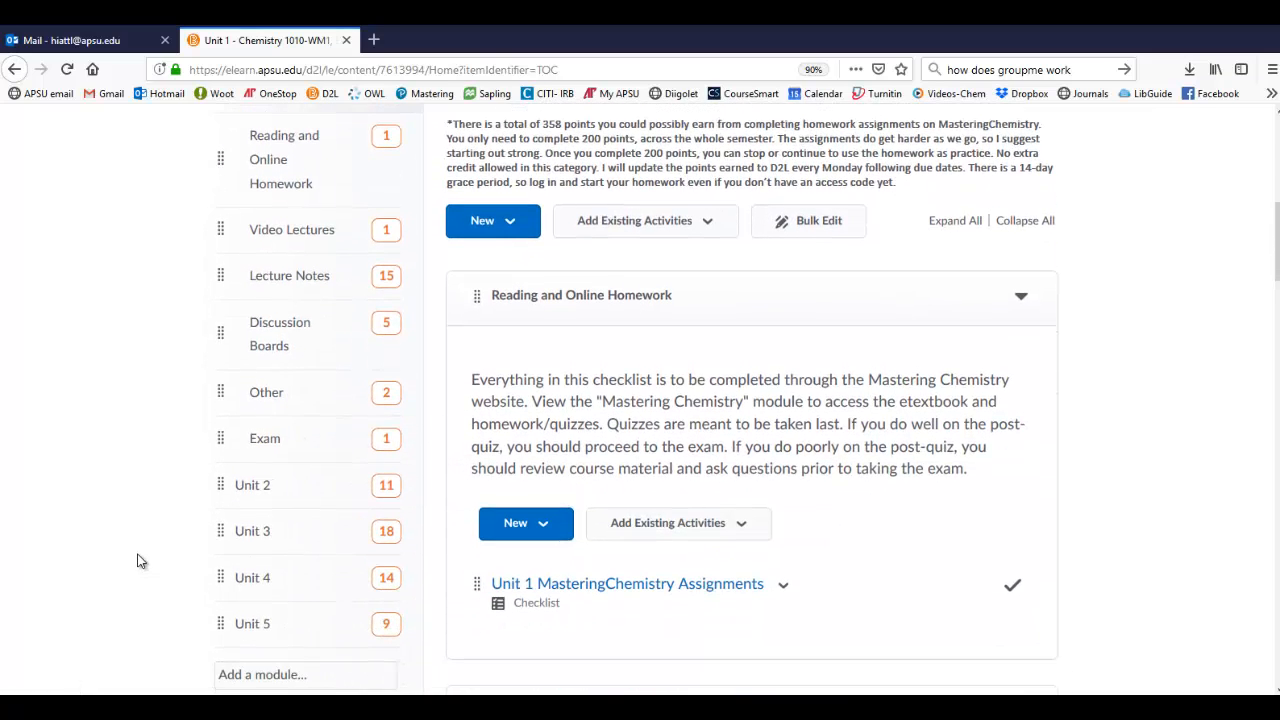
scroll(139, 561, down, 2)
Step: Go to the Unit 5 module with the Disappearing Spoon essays and Exam #5 due Jan 13, 2019
click(329, 551)
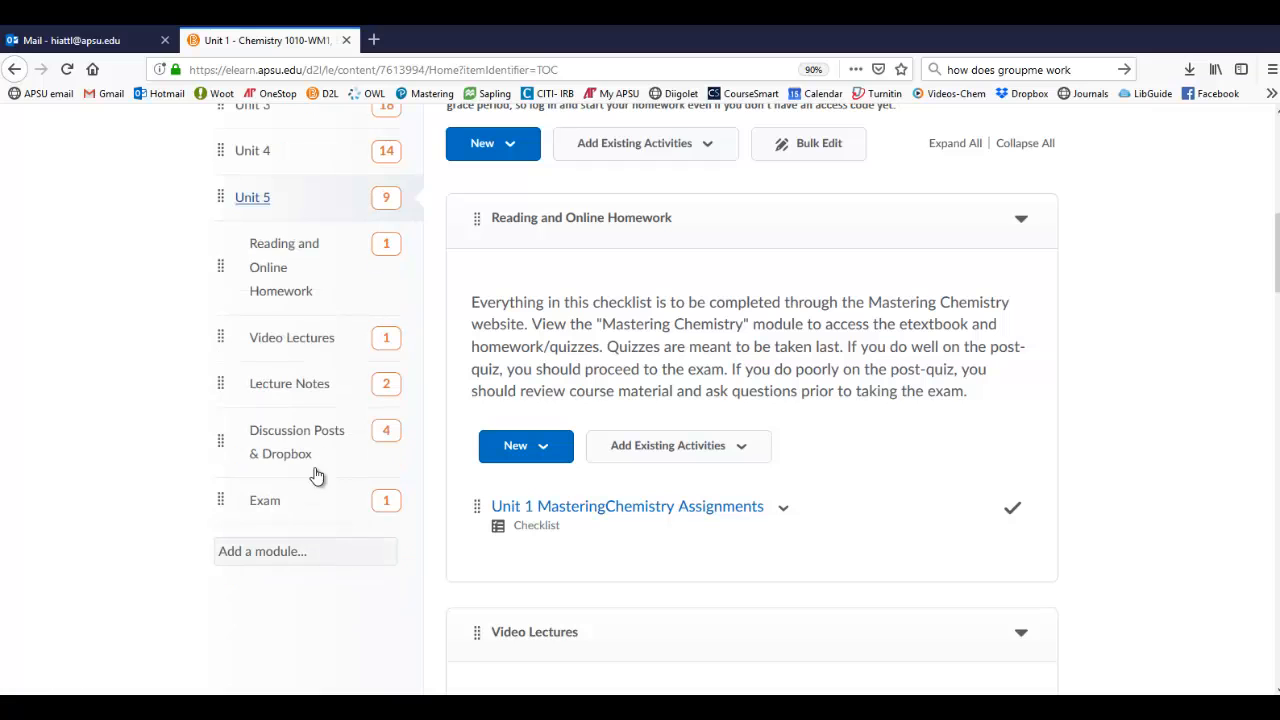
scroll(1150, 474, down, 4)
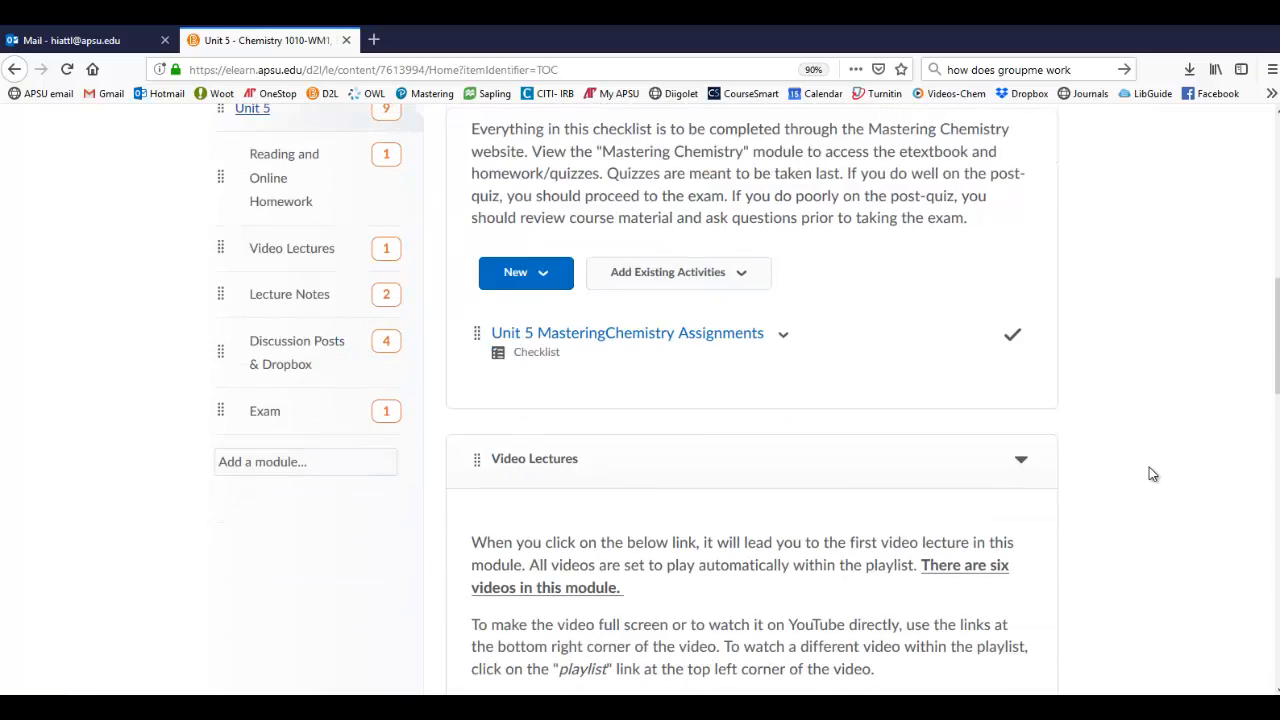
scroll(1150, 474, down, 10)
scroll(1140, 470, down, 4)
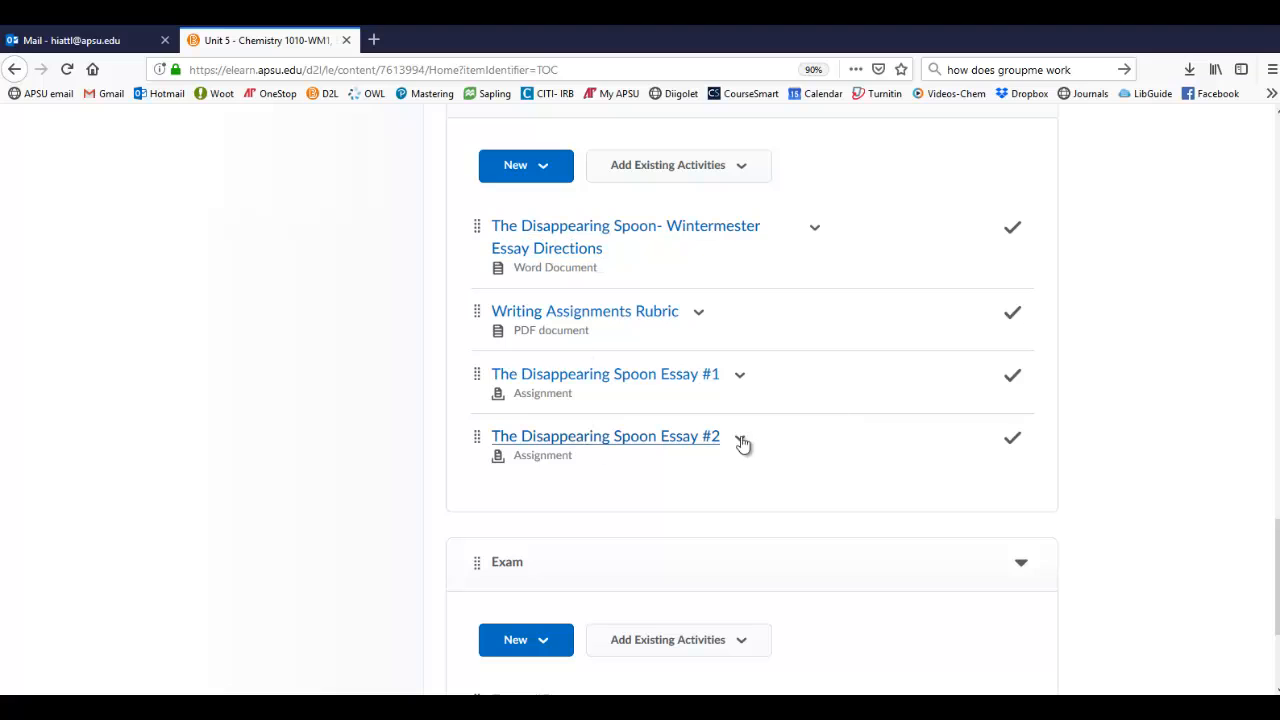
scroll(743, 443, down, 2)
scroll(704, 449, down, 1)
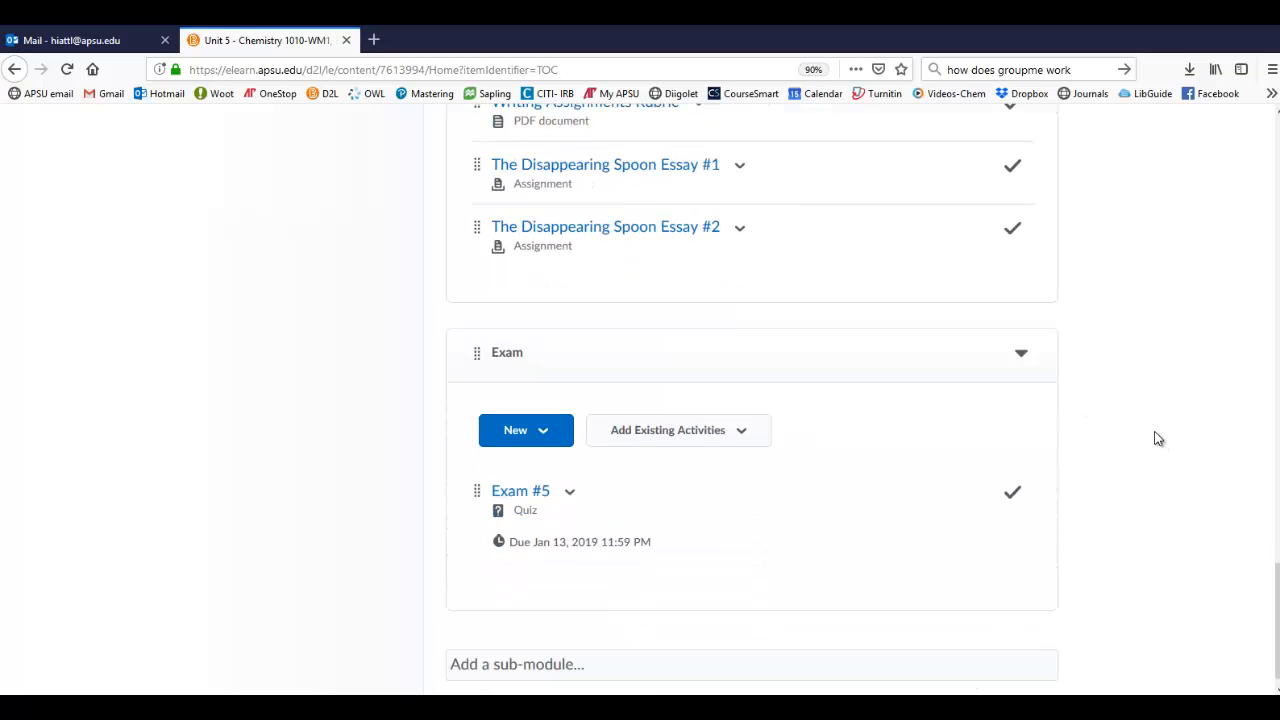
scroll(1158, 436, down, 1)
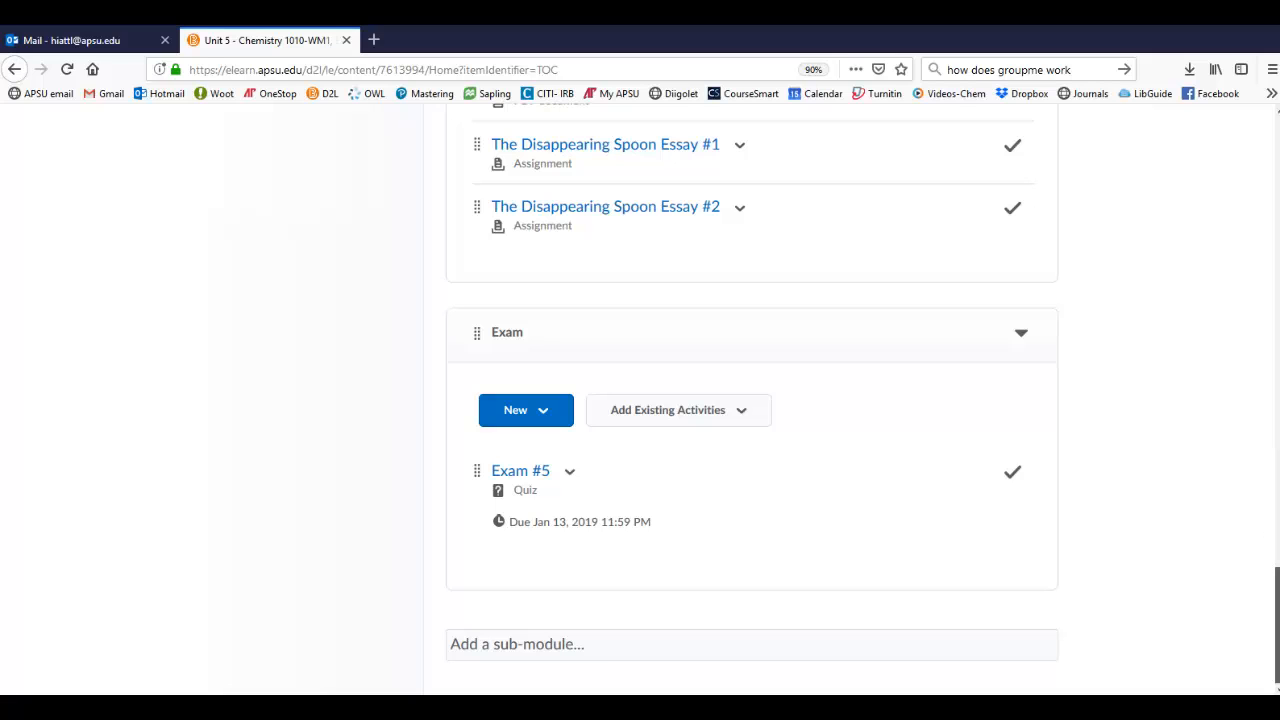
drag(1275, 620, 1272, 69)
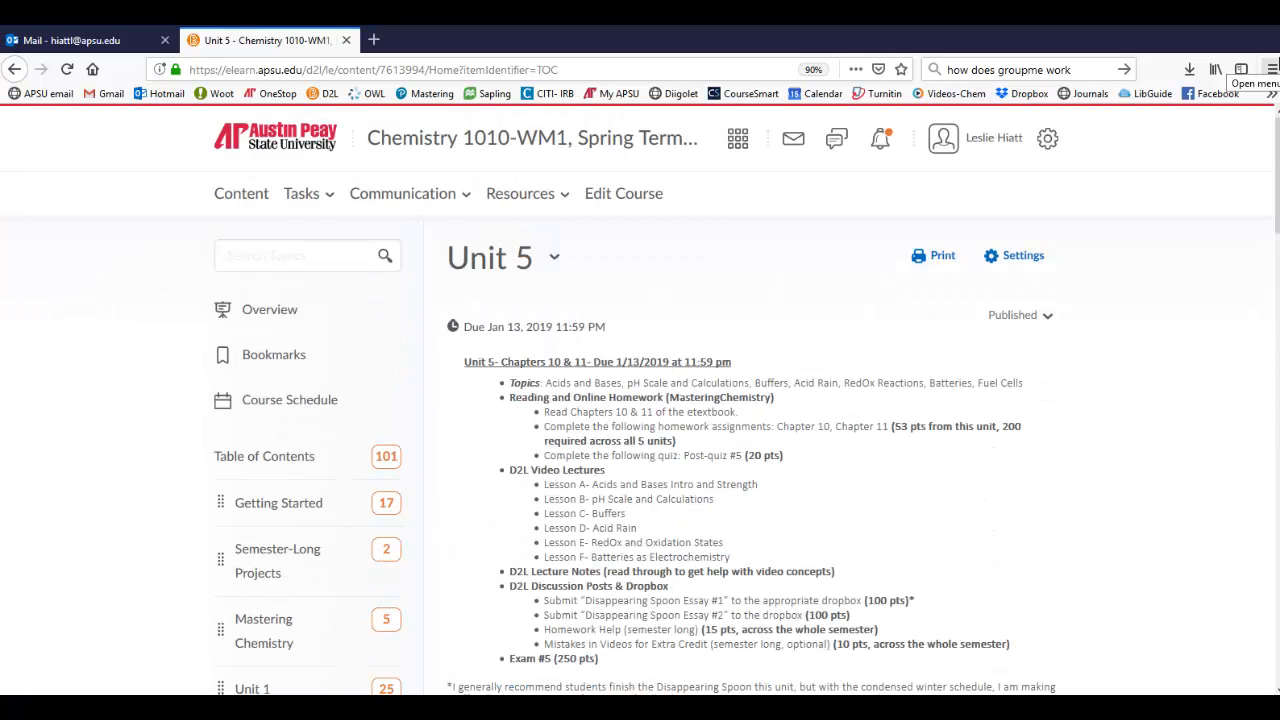